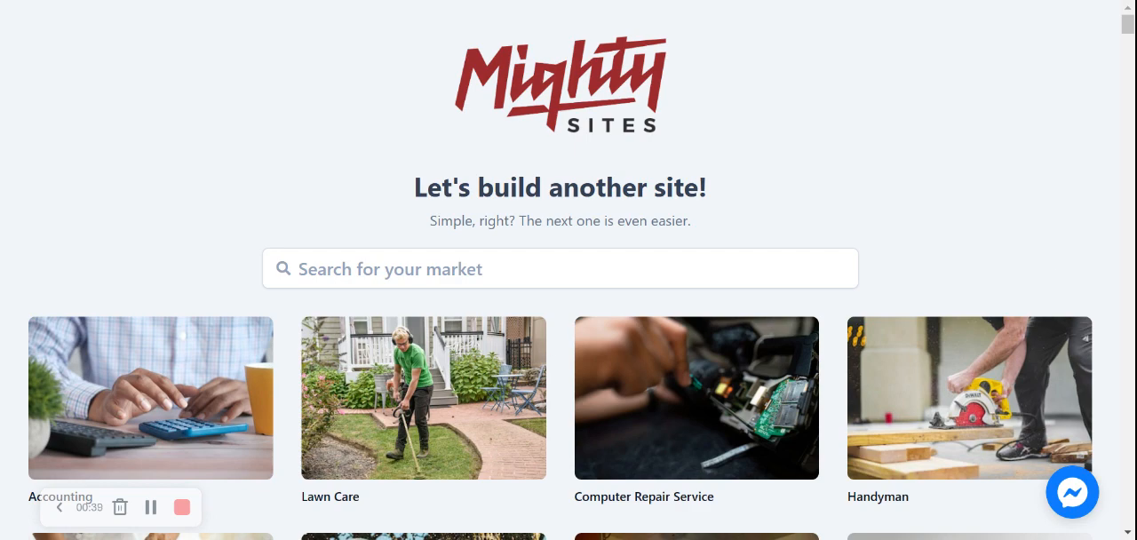
Look through the gallery of market templates to see which business types are offered
{"action": "scroll", "coordinate": [568, 270], "scroll_direction": "down", "scroll_amount": 5}
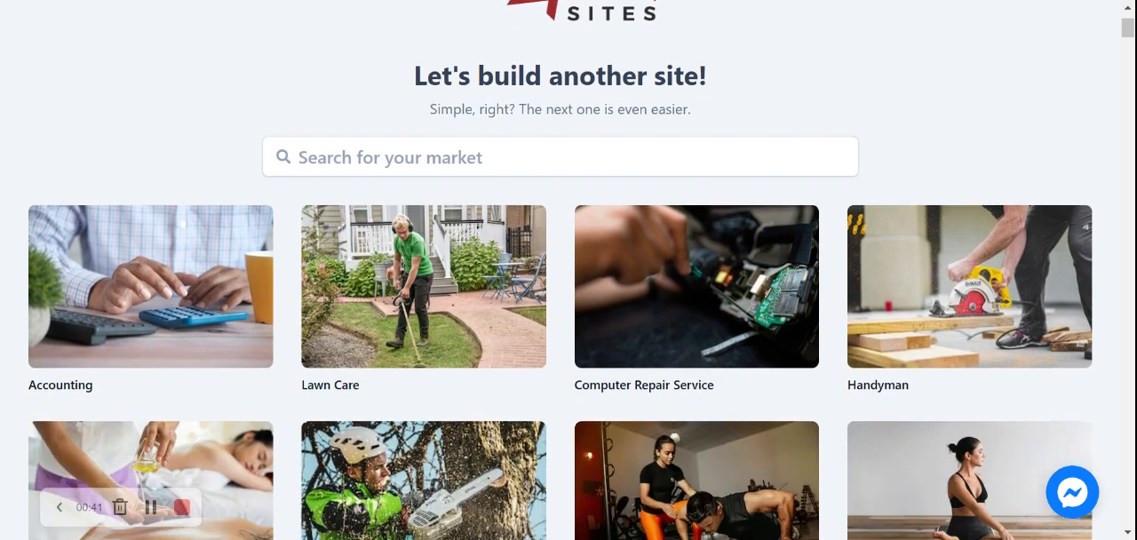
{"action": "scroll", "coordinate": [568, 270], "scroll_direction": "down", "scroll_amount": 6}
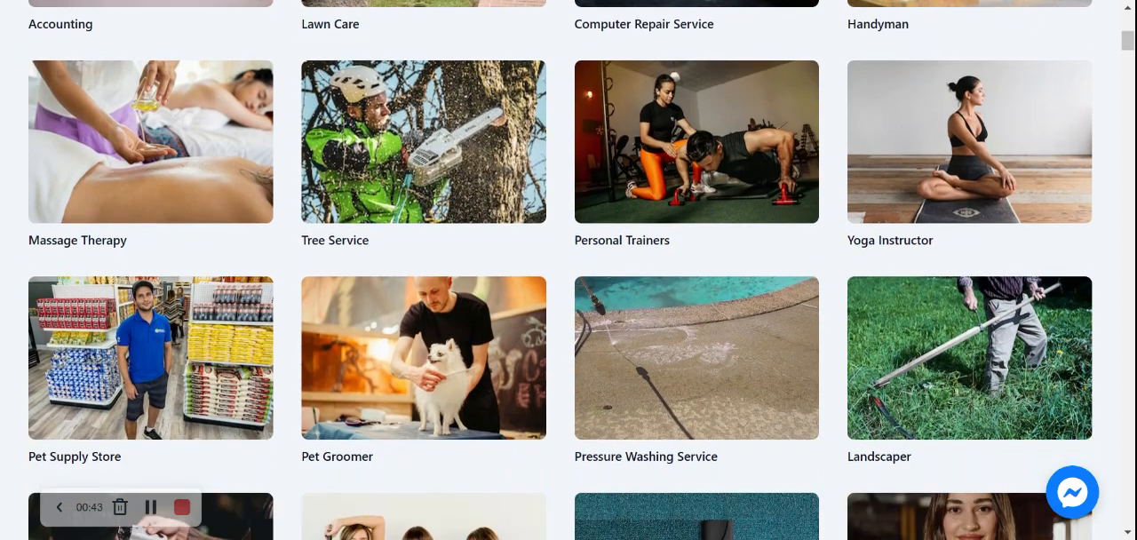
{"action": "scroll", "coordinate": [568, 270], "scroll_direction": "down", "scroll_amount": 5}
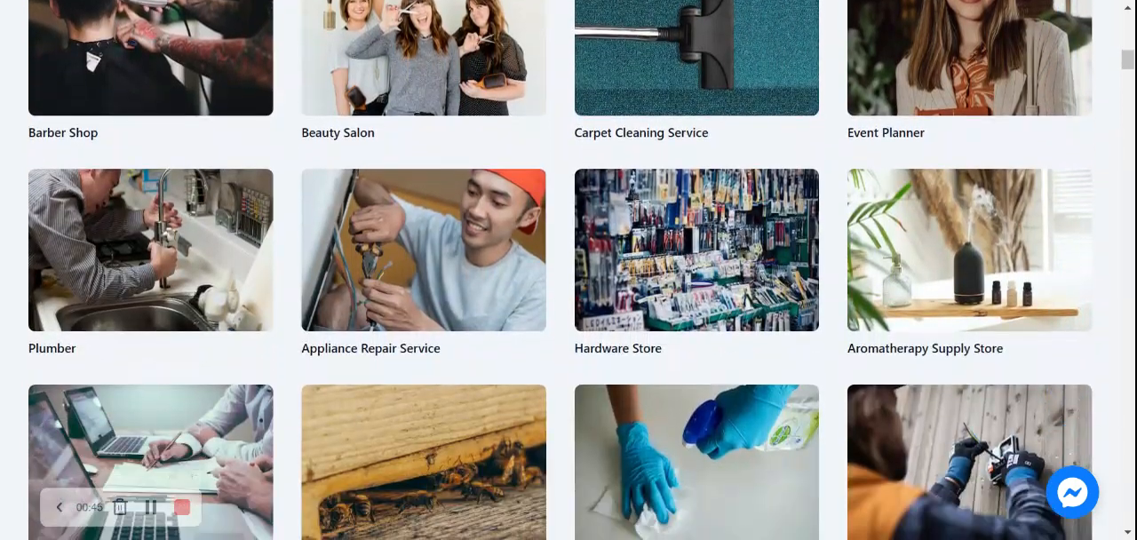
{"action": "scroll", "coordinate": [569, 270], "scroll_direction": "down", "scroll_amount": 5}
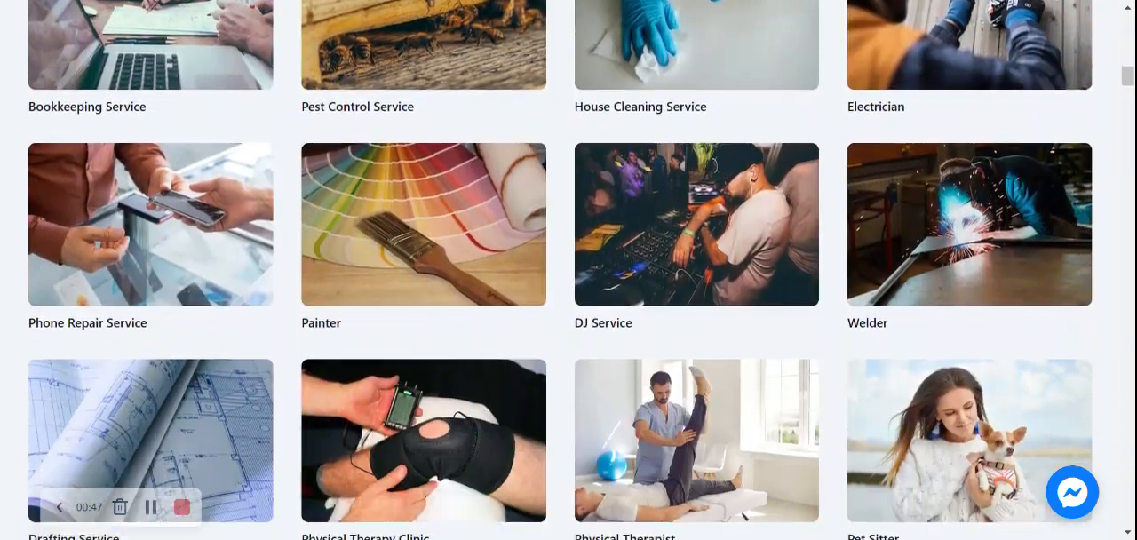
{"action": "scroll", "coordinate": [569, 270], "scroll_direction": "down", "scroll_amount": 5}
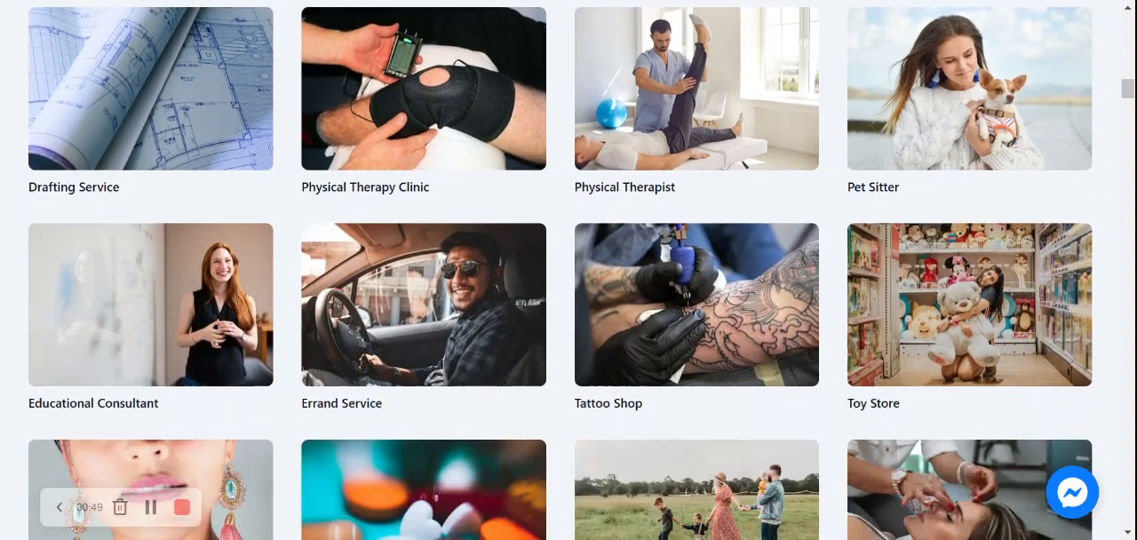
{"action": "scroll", "coordinate": [569, 270], "scroll_direction": "up", "scroll_amount": 1}
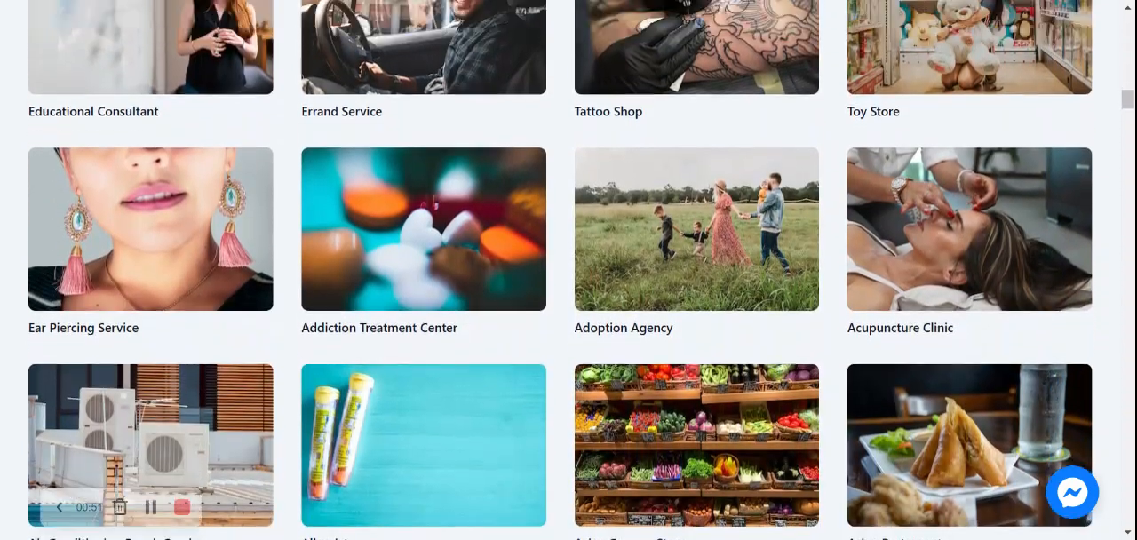
{"action": "scroll", "coordinate": [569, 270], "scroll_direction": "down", "scroll_amount": 2}
{"action": "scroll", "coordinate": [568, 270], "scroll_direction": "up", "scroll_amount": 1}
{"action": "scroll", "coordinate": [568, 270], "scroll_direction": "up", "scroll_amount": 6}
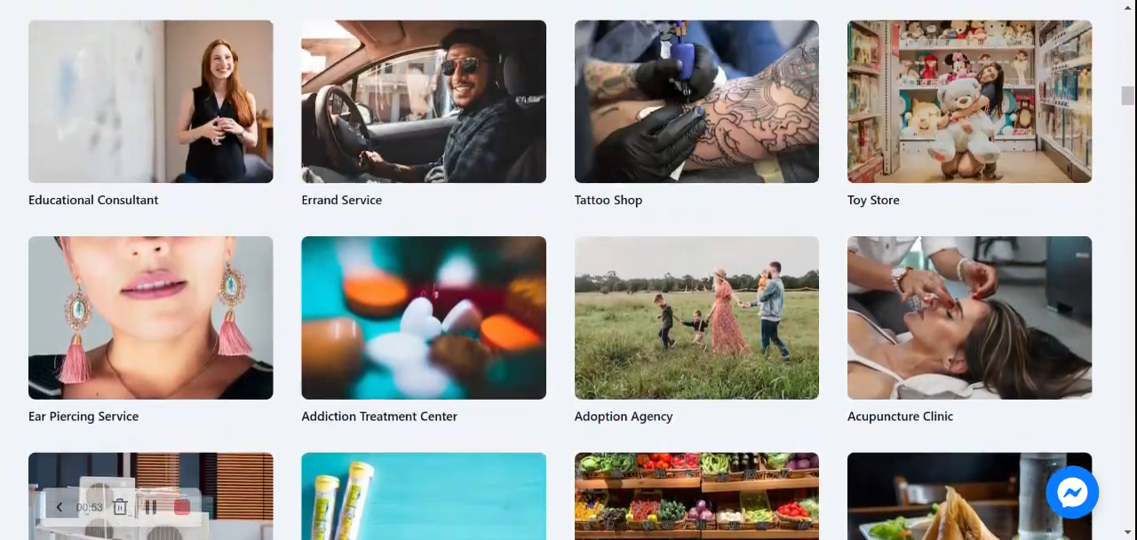
{"action": "scroll", "coordinate": [568, 270], "scroll_direction": "up", "scroll_amount": 9}
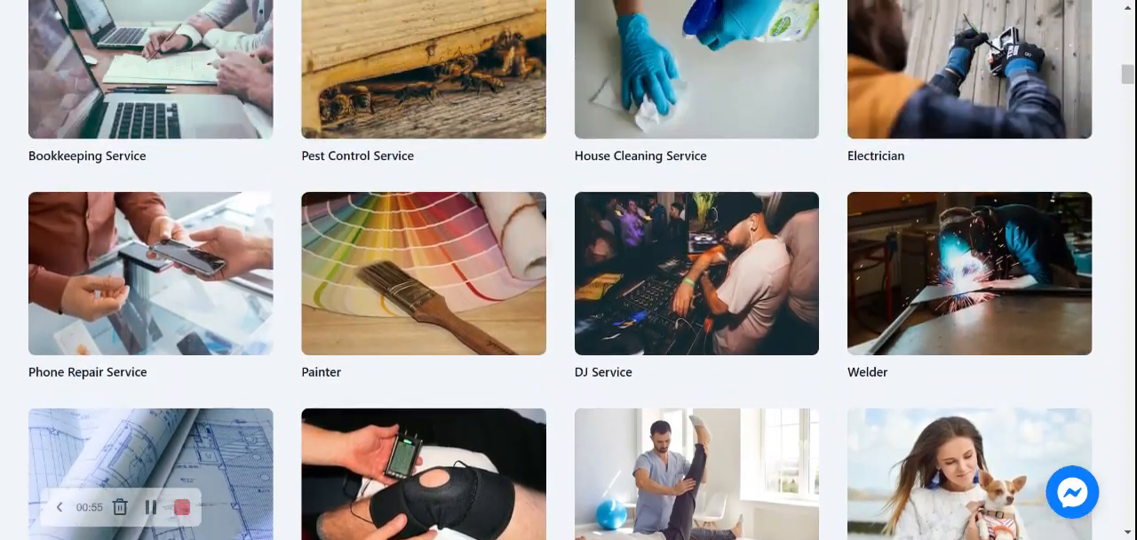
{"action": "scroll", "coordinate": [569, 270], "scroll_direction": "up", "scroll_amount": 8}
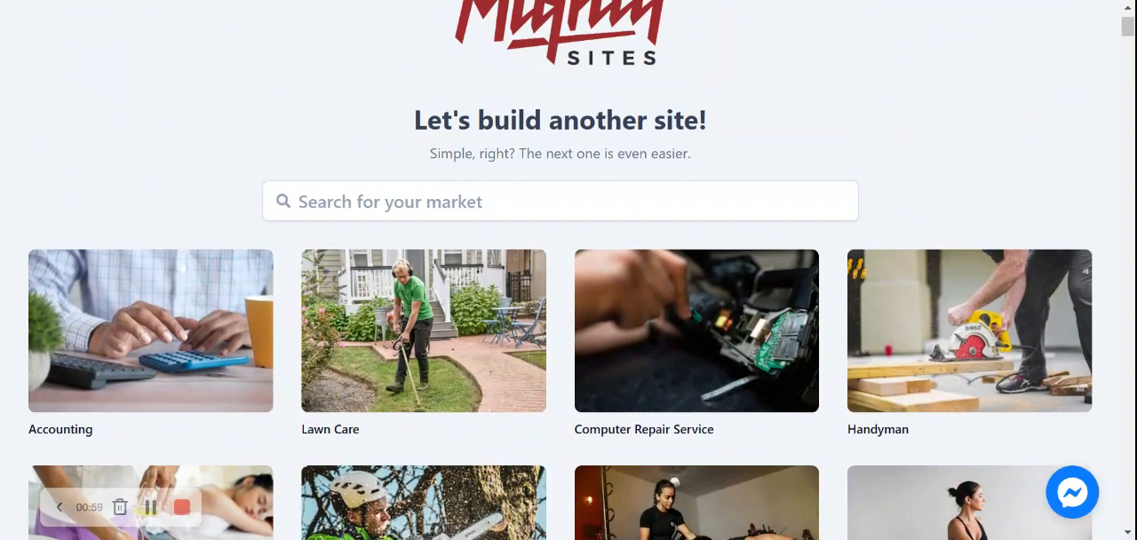
Search the markets for "constru" and choose the Construction Company template
{"action": "left_click", "coordinate": [560, 202]}
{"action": "type", "text": "constru"}
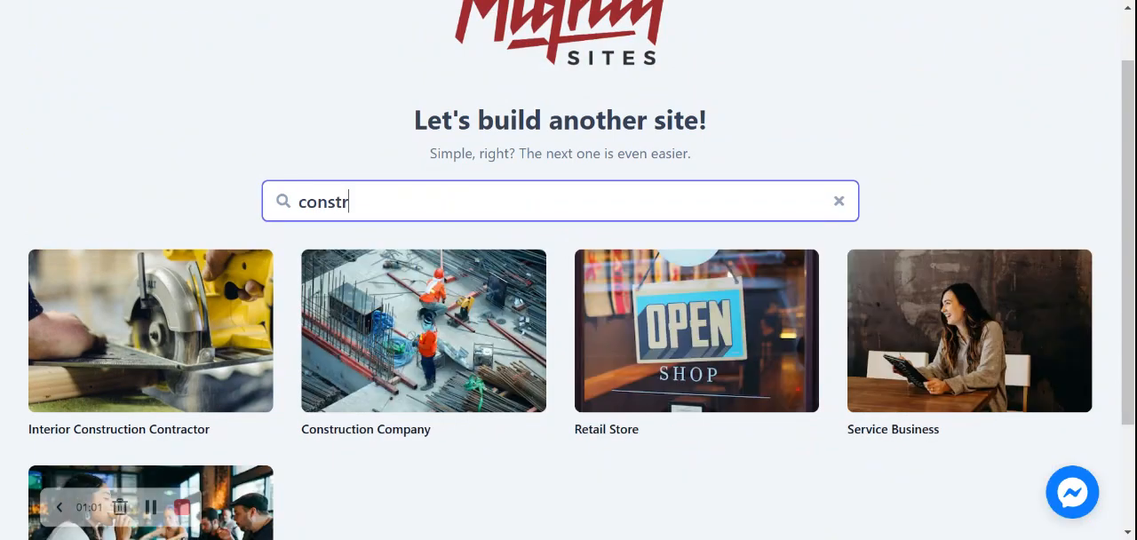
{"action": "left_click", "coordinate": [424, 341]}
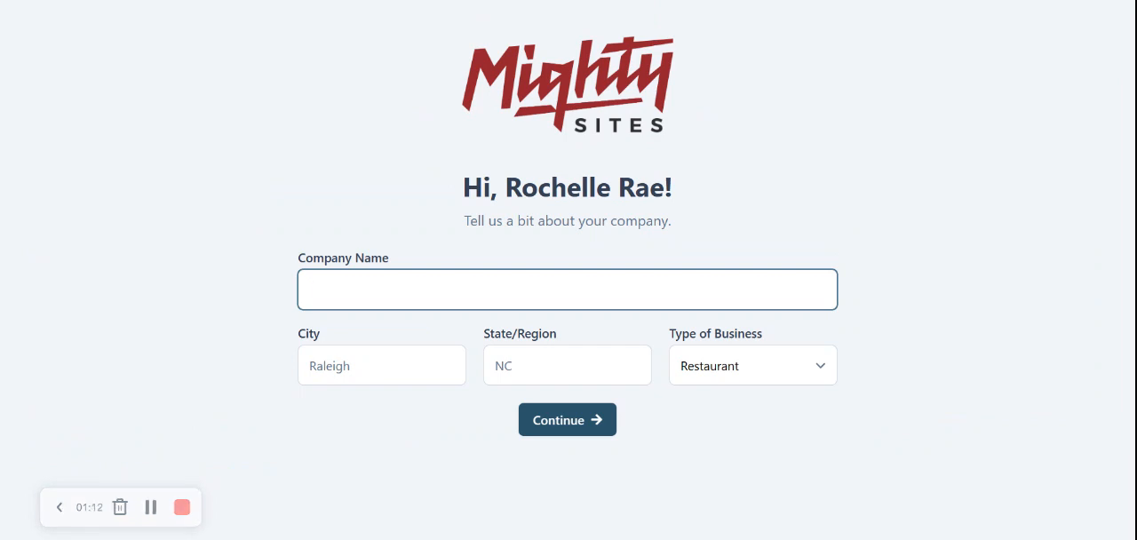
Enter the company name as the owner's first name plus "'s Construction Projects", with Denver as the city and Colorado as the state
{"action": "type", "text": "Ro"}
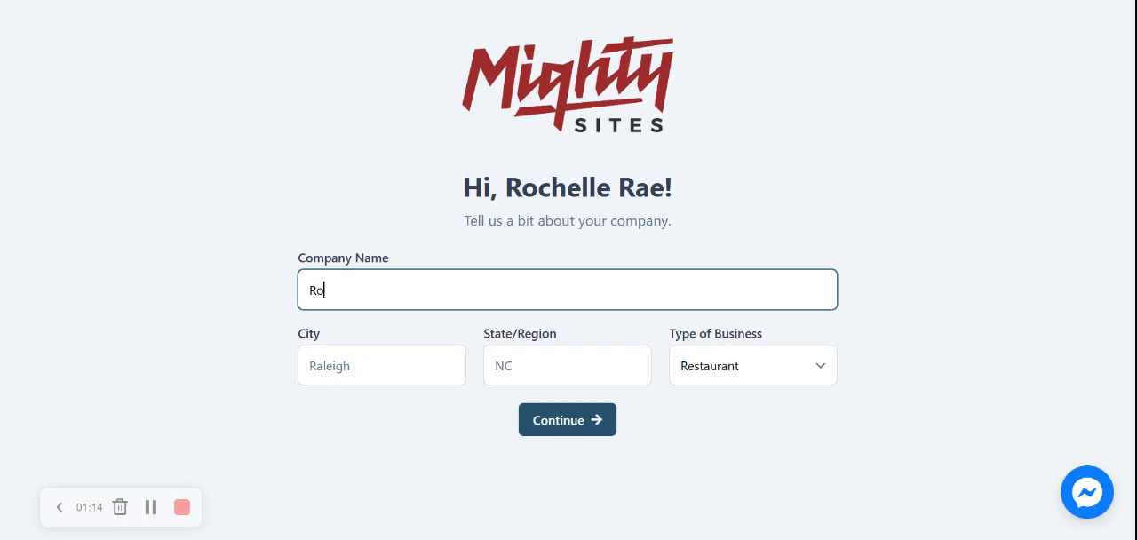
{"action": "type", "text": "chelle's Construction"}
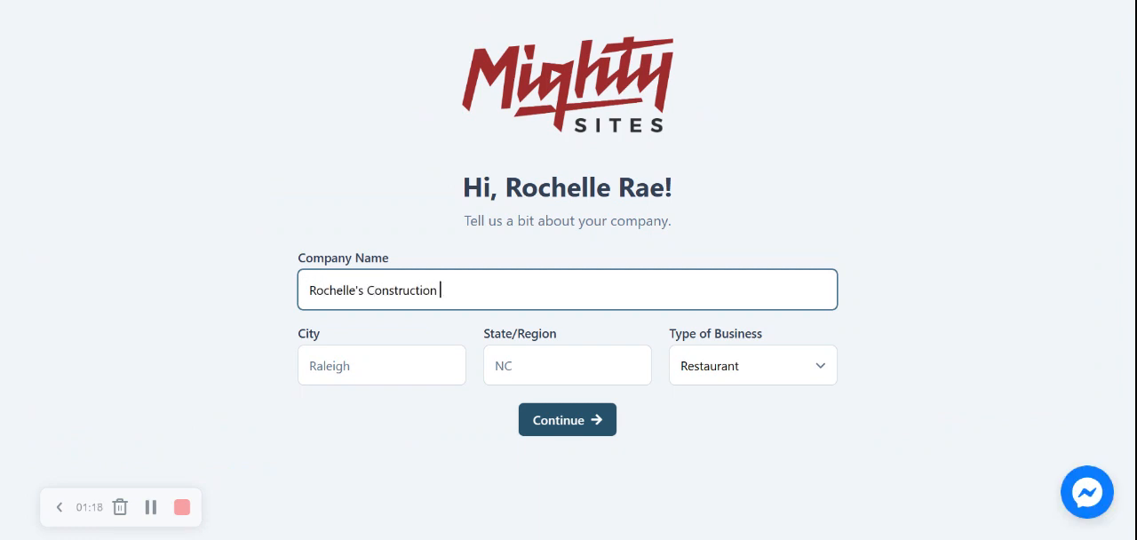
{"action": "type", "text": " Projects"}
{"action": "left_click", "coordinate": [311, 365]}
{"action": "type", "text": "Denver"}
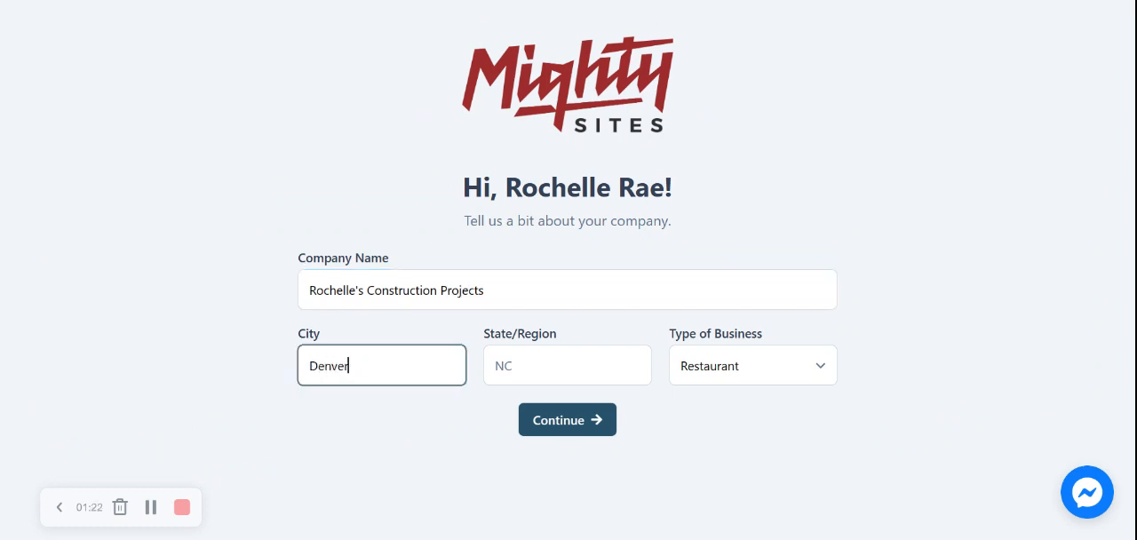
{"action": "key", "text": "Tab"}
{"action": "type", "text": "Colorado"}
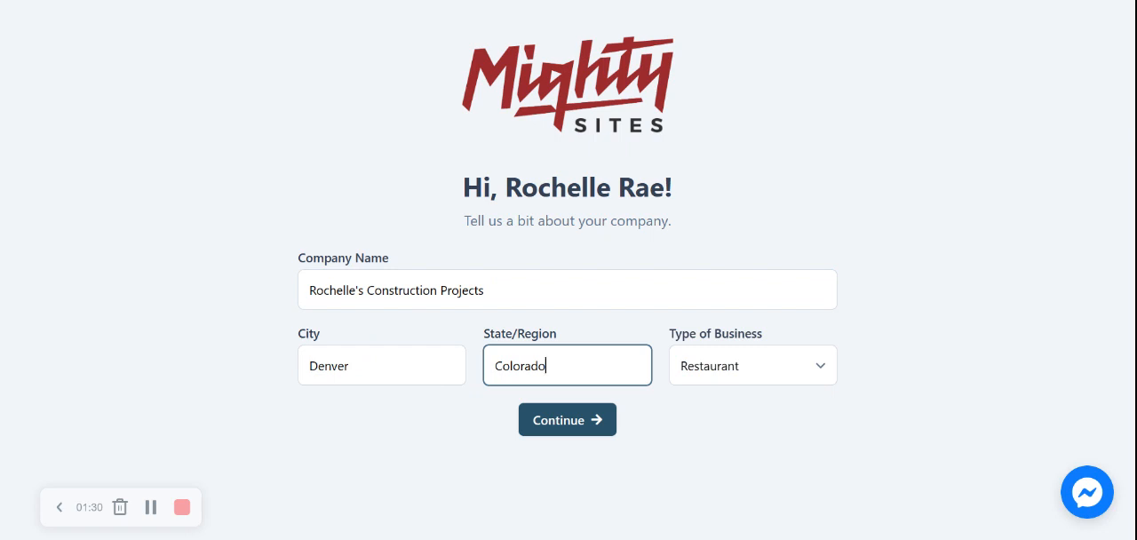
Choose the type of business and continue to generate the site
{"action": "left_click", "coordinate": [769, 355]}
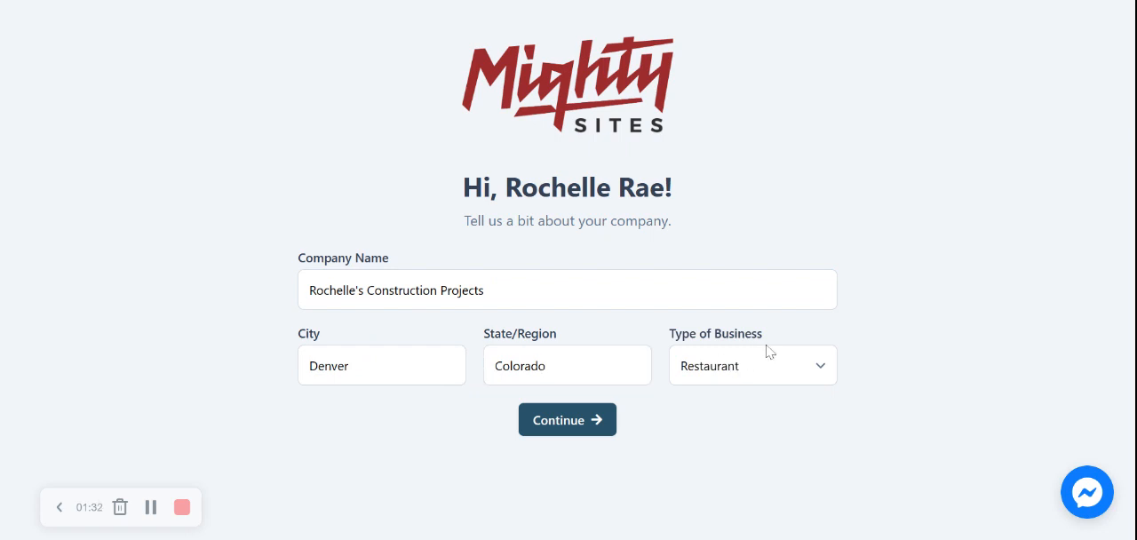
{"action": "left_click", "coordinate": [752, 397]}
{"action": "left_click", "coordinate": [575, 420]}
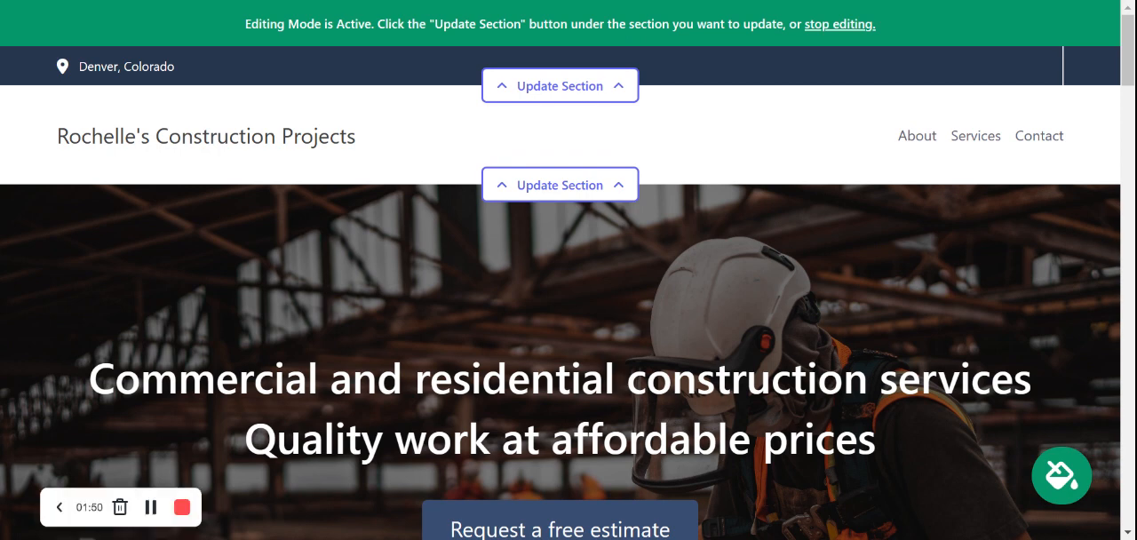
Review the generated site's hero, introduction, About Us and Services We Offer sections, including their text and images
{"action": "scroll", "coordinate": [569, 270], "scroll_direction": "down", "scroll_amount": 5}
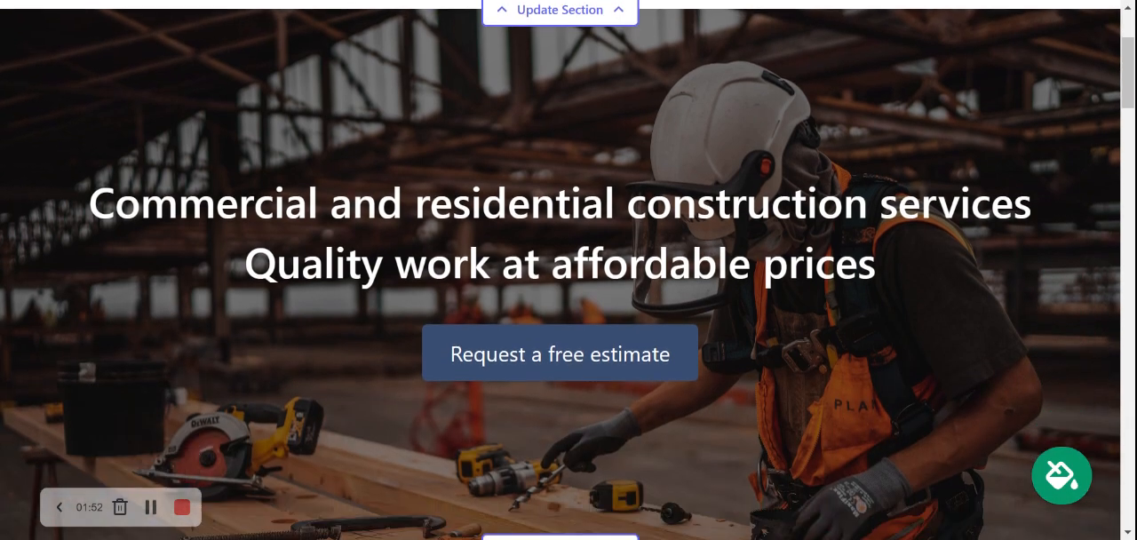
{"action": "scroll", "coordinate": [569, 270], "scroll_direction": "down", "scroll_amount": 5}
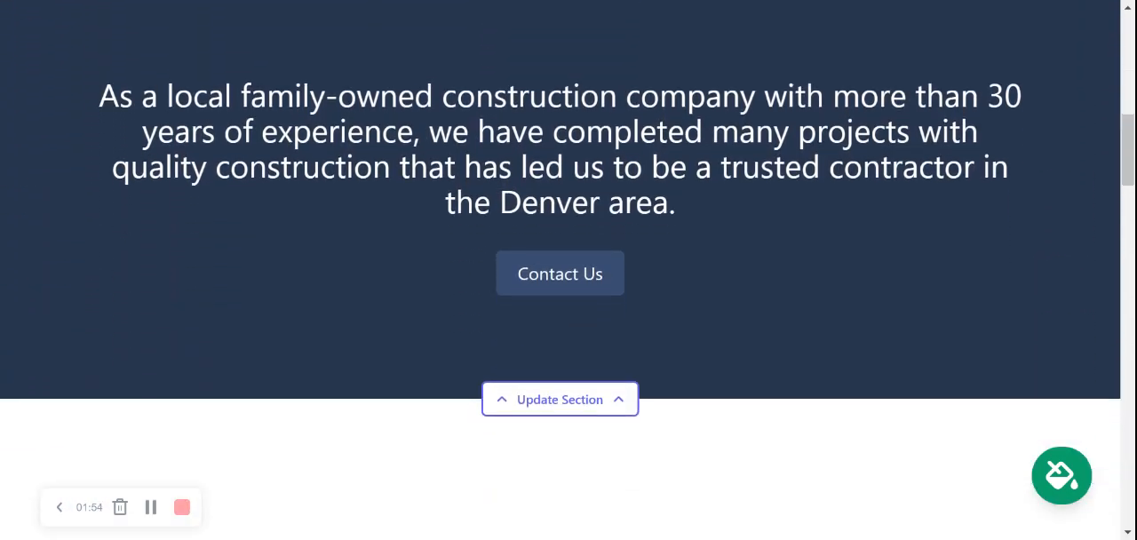
{"action": "scroll", "coordinate": [569, 270], "scroll_direction": "down", "scroll_amount": 5}
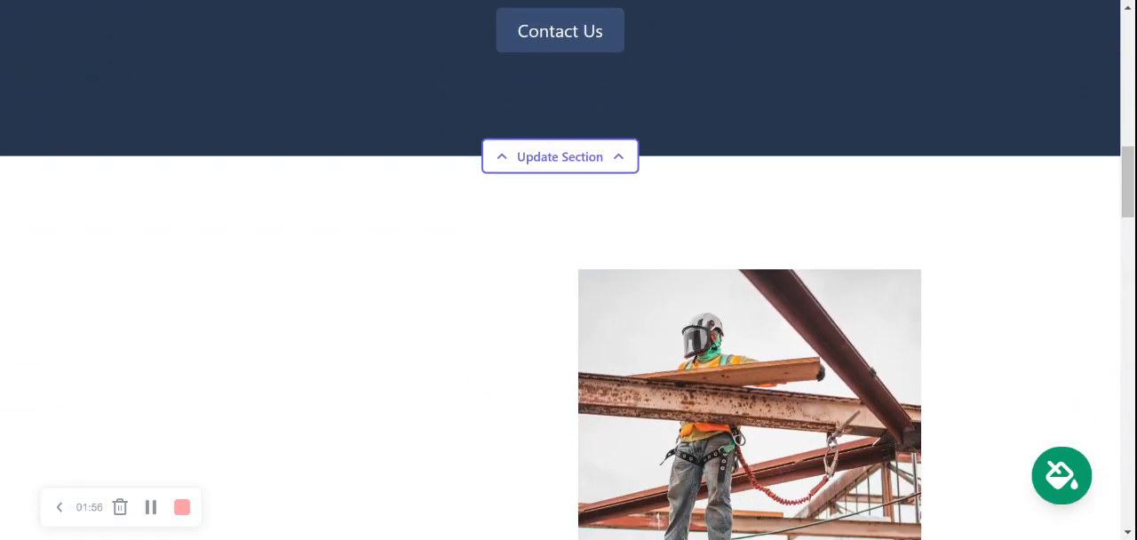
{"action": "scroll", "coordinate": [569, 270], "scroll_direction": "down", "scroll_amount": 7}
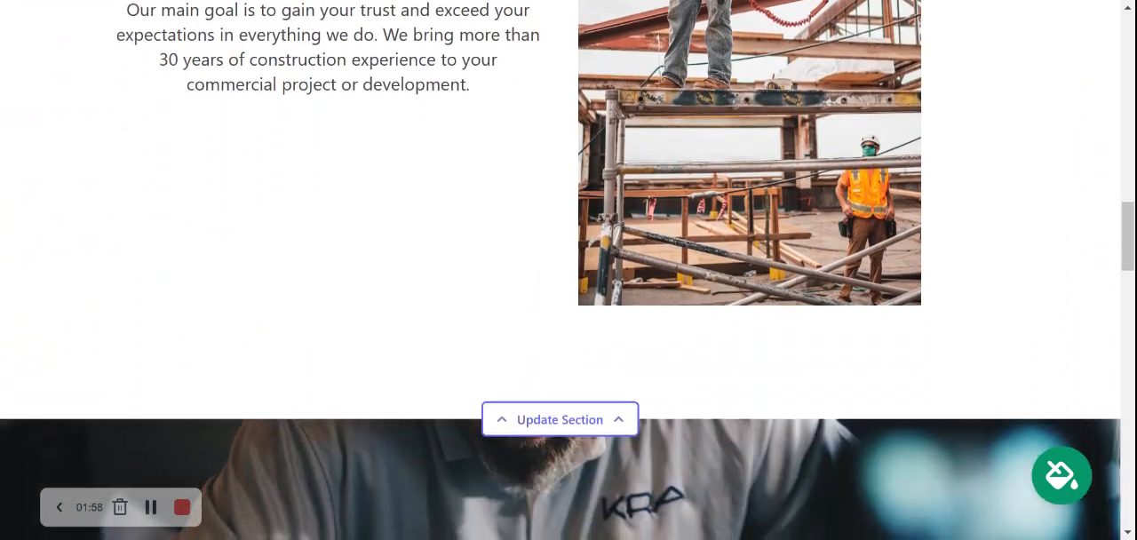
{"action": "scroll", "coordinate": [568, 270], "scroll_direction": "down", "scroll_amount": 9}
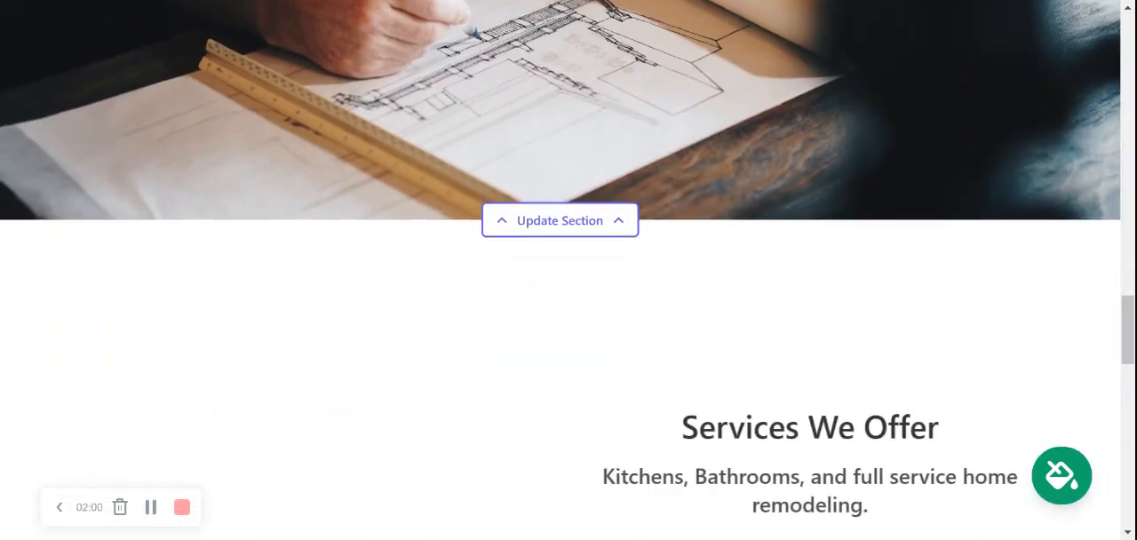
{"action": "scroll", "coordinate": [368, 231], "scroll_direction": "up", "scroll_amount": 1}
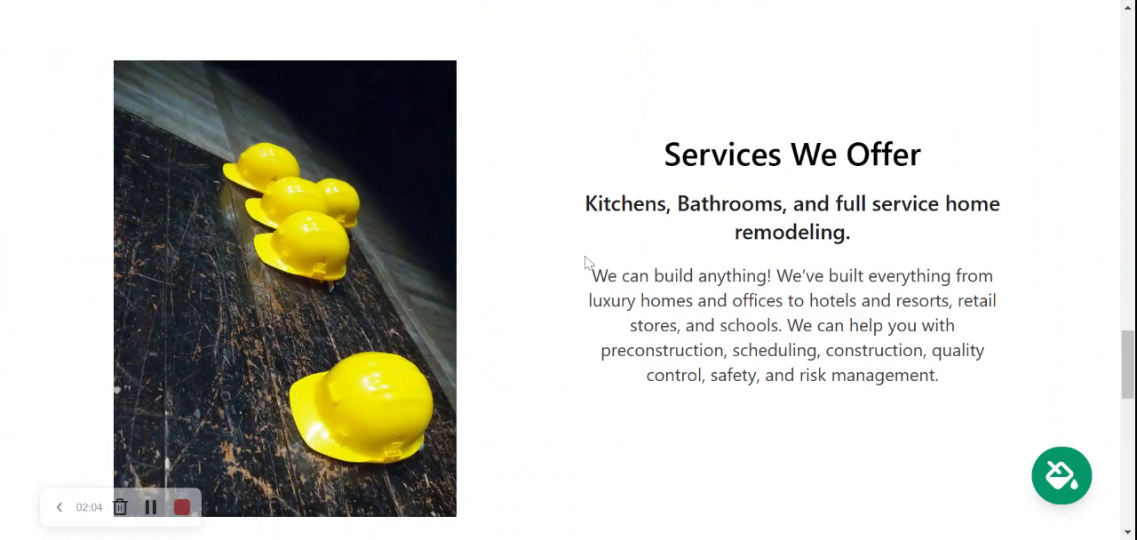
{"action": "left_click_drag", "start_coordinate": [645, 203], "coordinate": [1014, 398]}
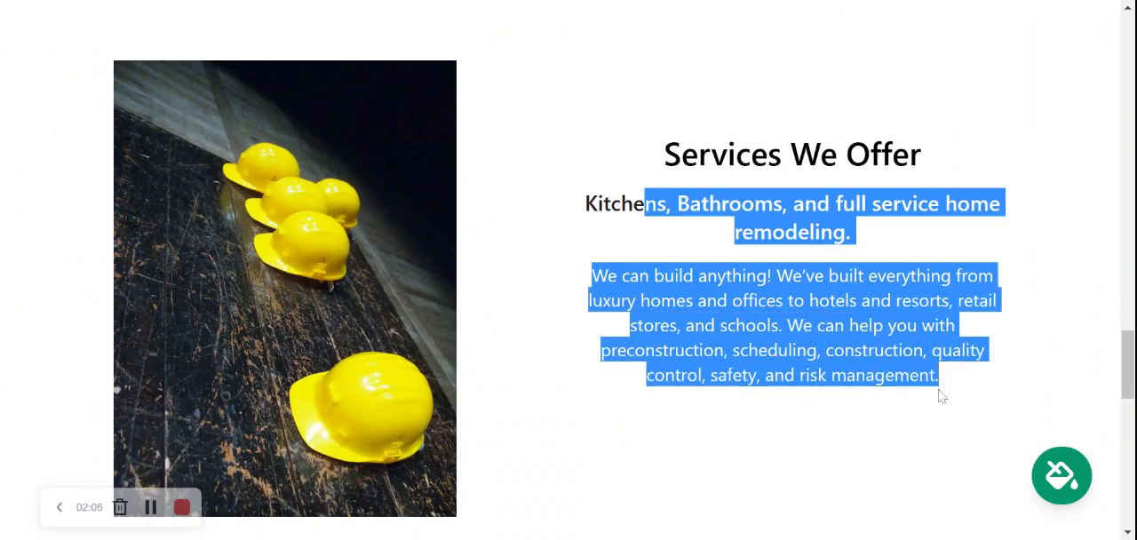
{"action": "scroll", "coordinate": [939, 393], "scroll_direction": "up", "scroll_amount": 2}
{"action": "scroll", "coordinate": [568, 311], "scroll_direction": "up", "scroll_amount": 7}
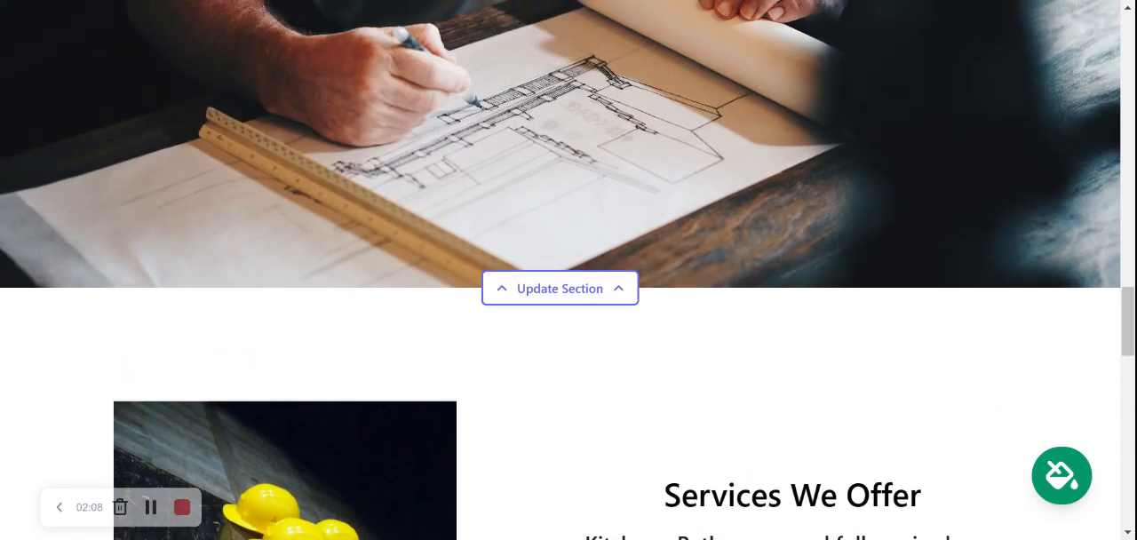
{"action": "scroll", "coordinate": [568, 311], "scroll_direction": "up", "scroll_amount": 7}
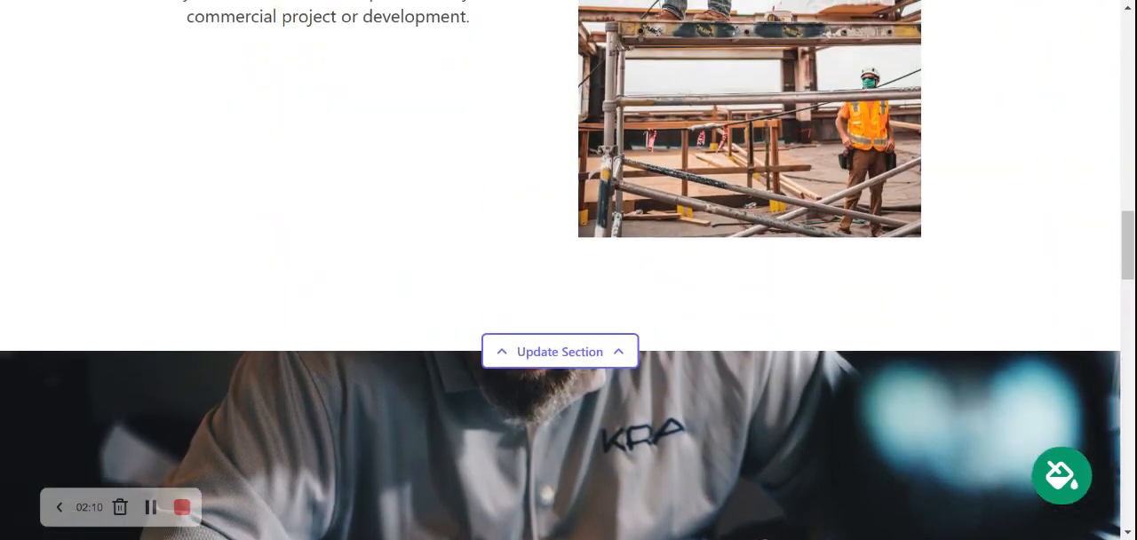
{"action": "scroll", "coordinate": [384, 284], "scroll_direction": "up", "scroll_amount": 1}
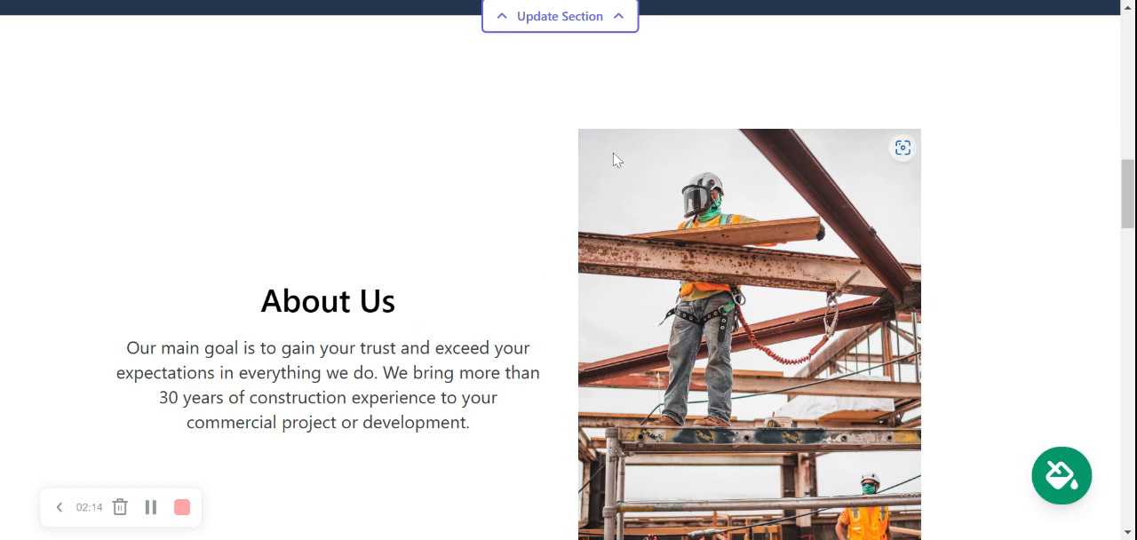
{"action": "scroll", "coordinate": [625, 131], "scroll_direction": "up", "scroll_amount": 3}
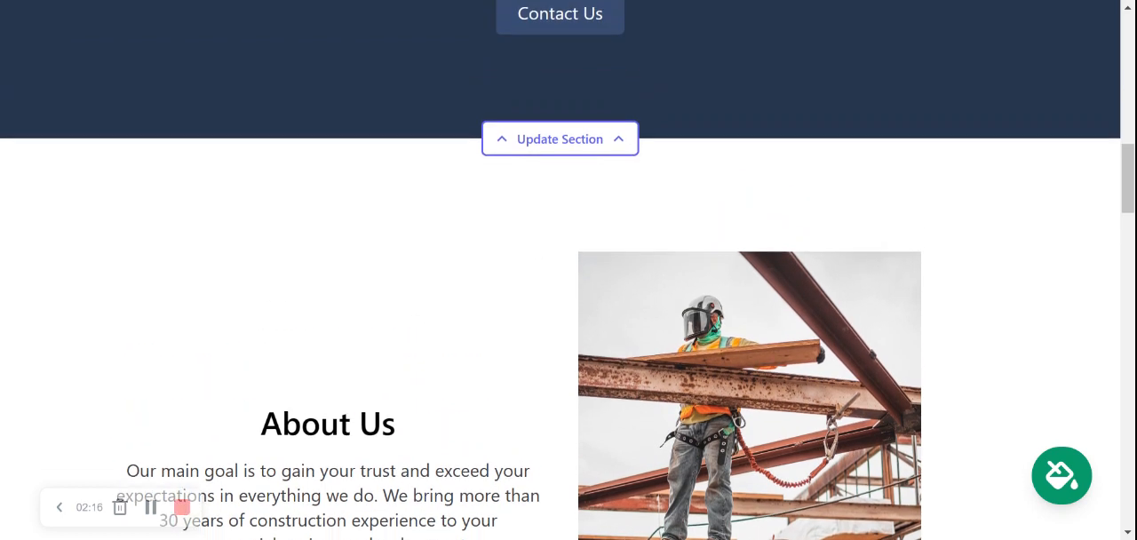
{"action": "scroll", "coordinate": [568, 270], "scroll_direction": "up", "scroll_amount": 7}
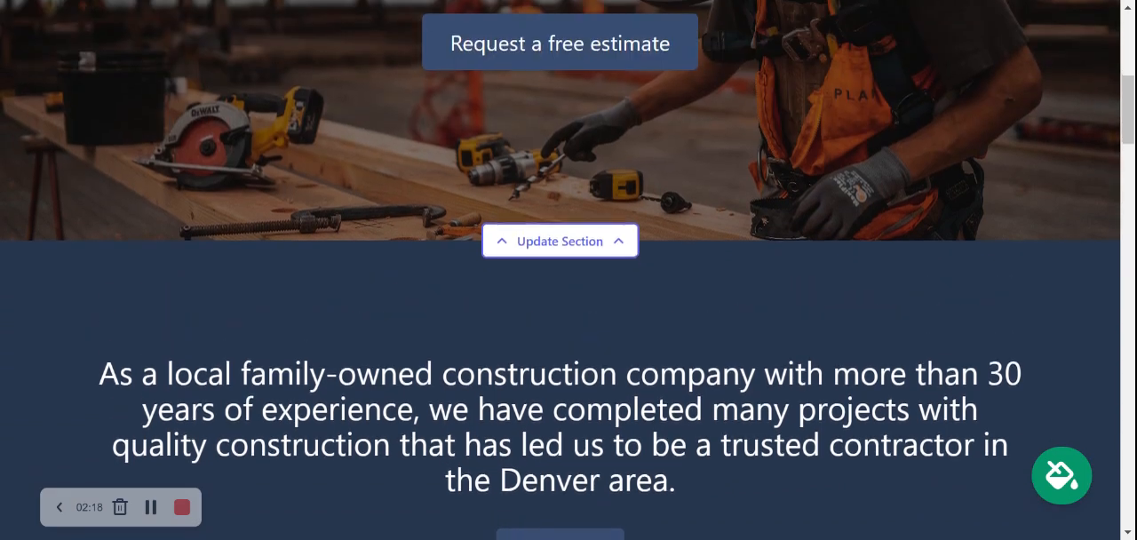
{"action": "scroll", "coordinate": [569, 270], "scroll_direction": "up", "scroll_amount": 5}
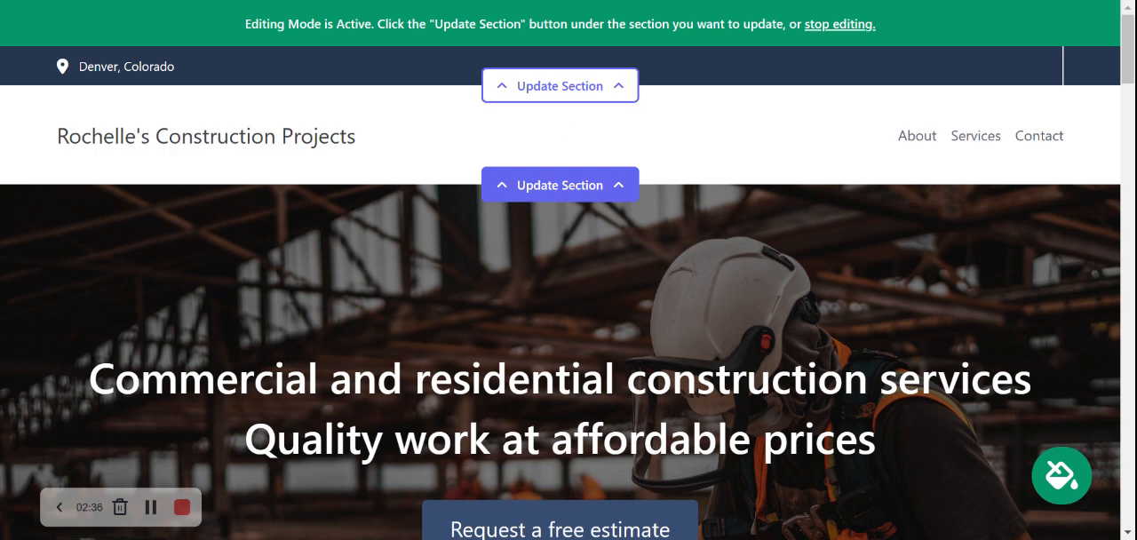
In the location details of the site's contact bar, fill in the organization email and show it on the site
{"action": "left_click", "coordinate": [591, 92]}
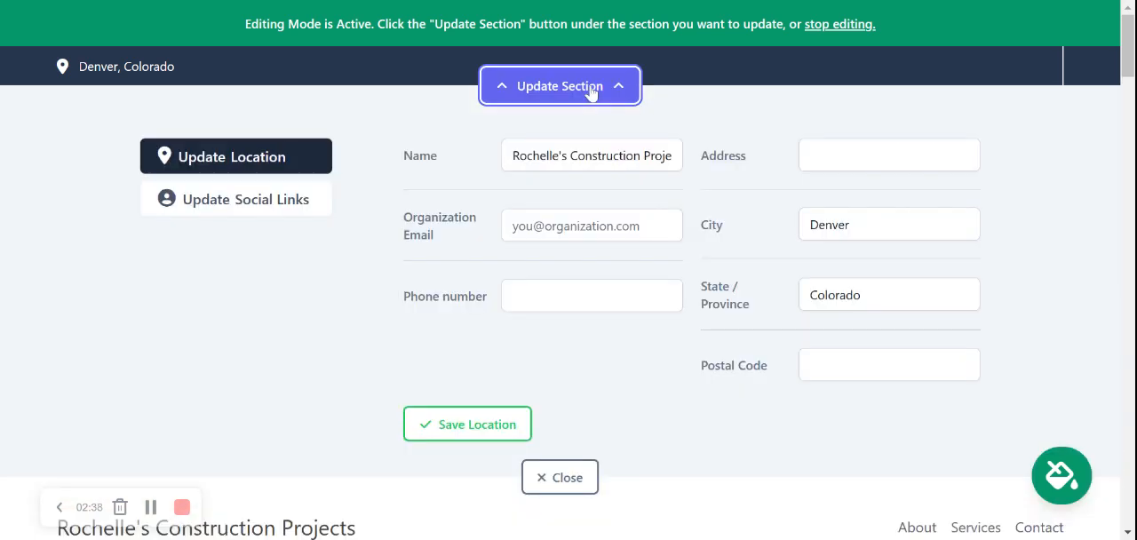
{"action": "left_click", "coordinate": [592, 226]}
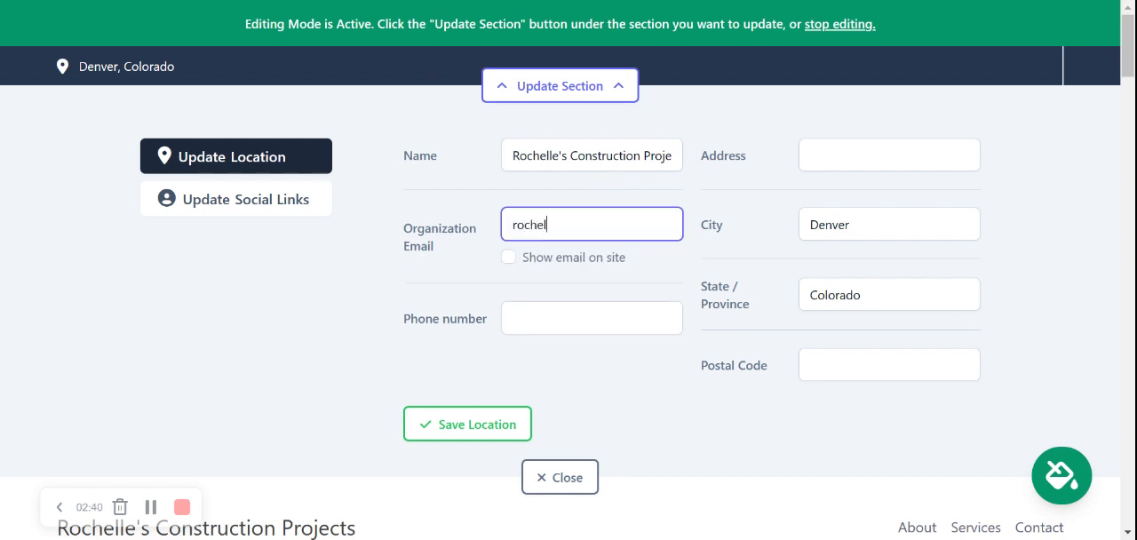
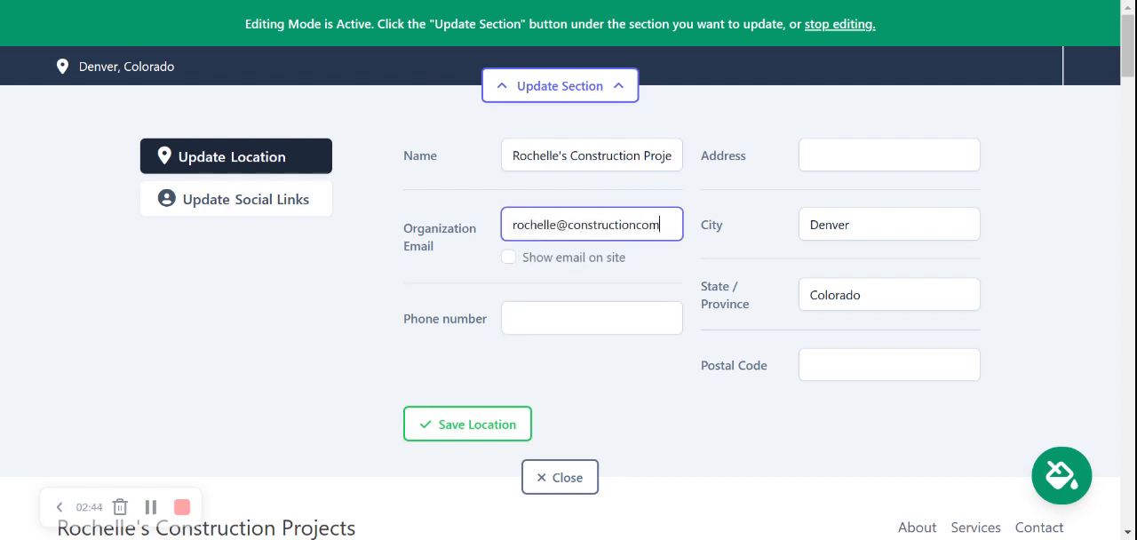
{"action": "left_click", "coordinate": [449, 265]}
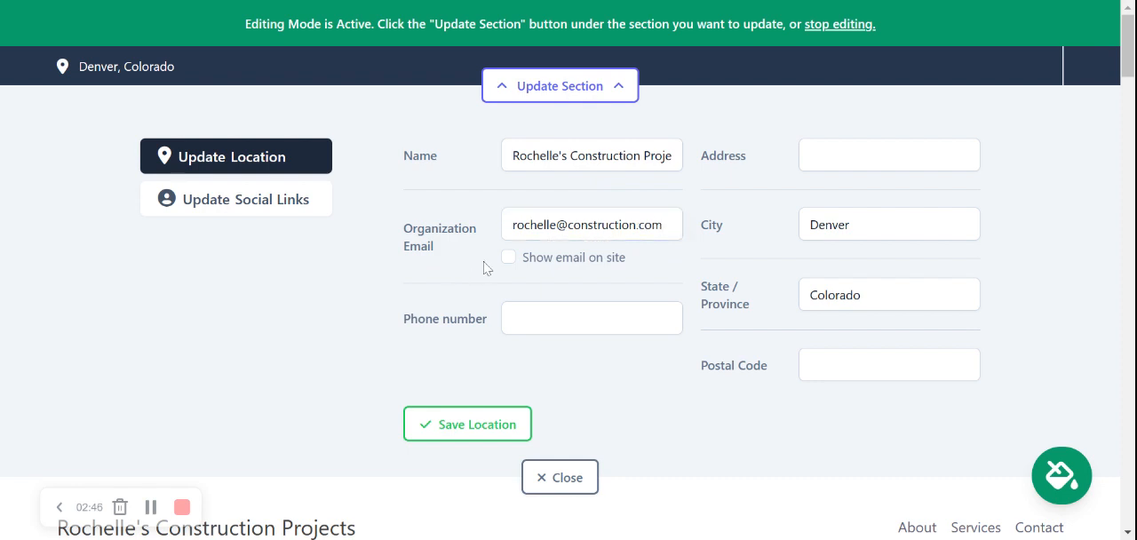
{"action": "left_click", "coordinate": [509, 257]}
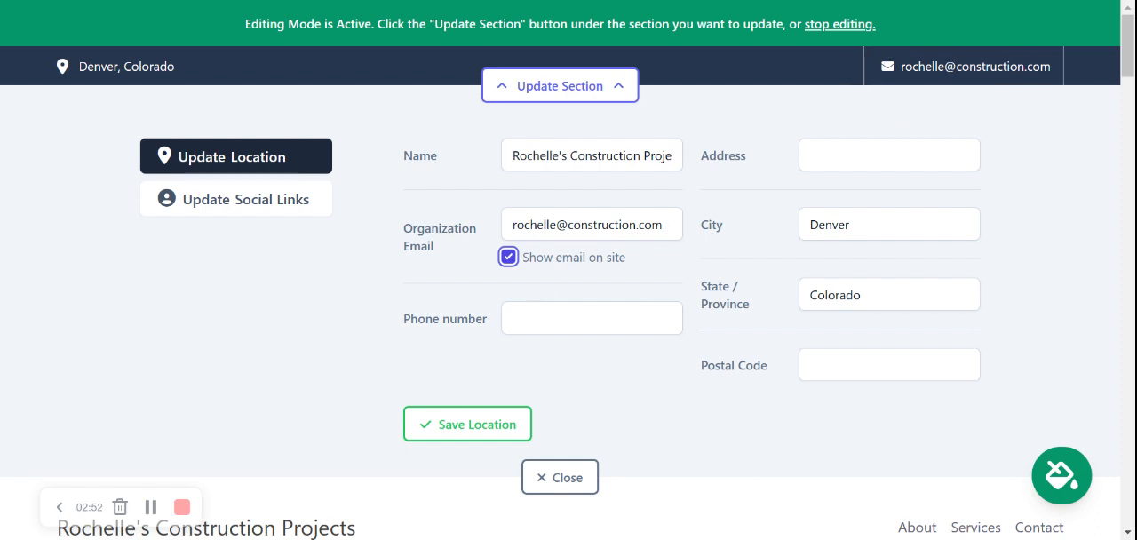
Fill in the organization's phone number and street address in the contact bar's location details
{"action": "left_click", "coordinate": [553, 322]}
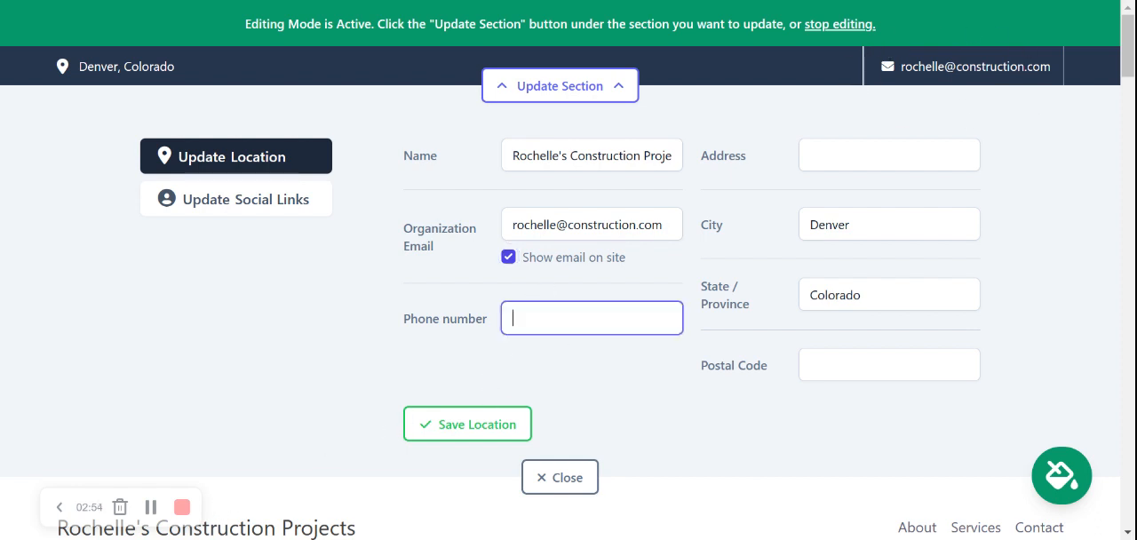
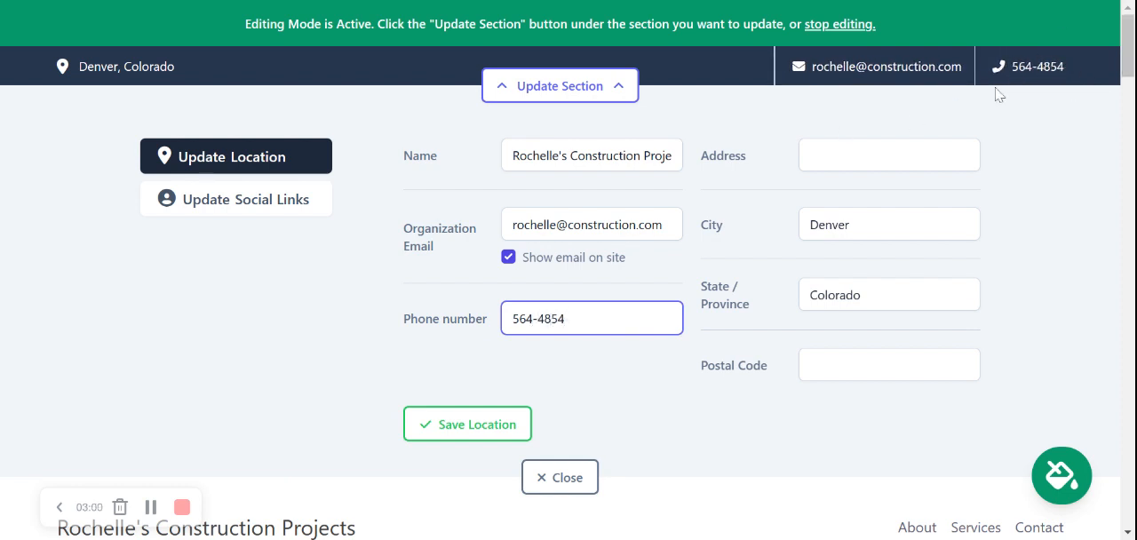
{"action": "key", "text": "Tab"}
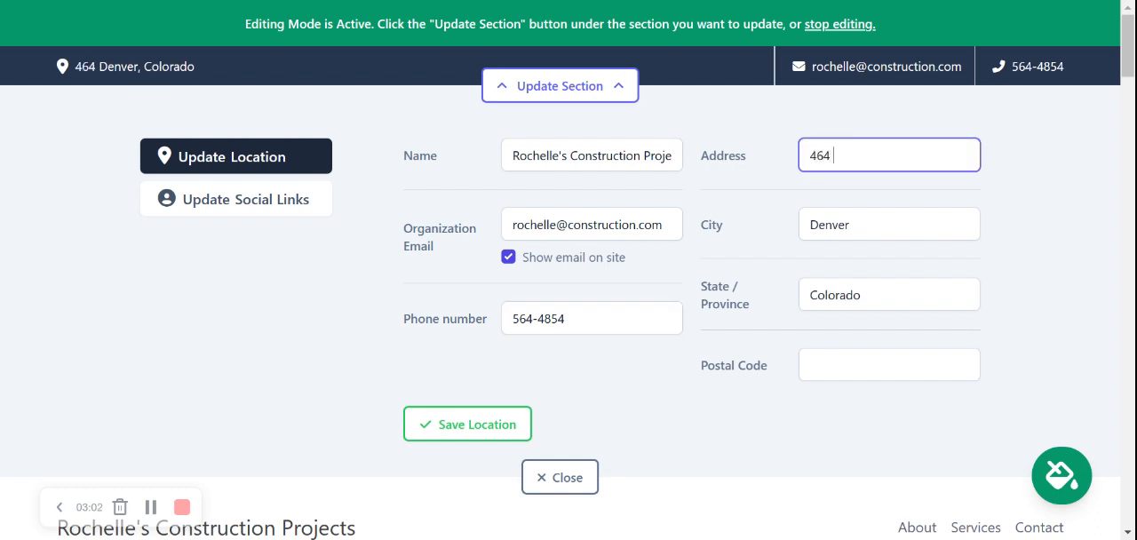
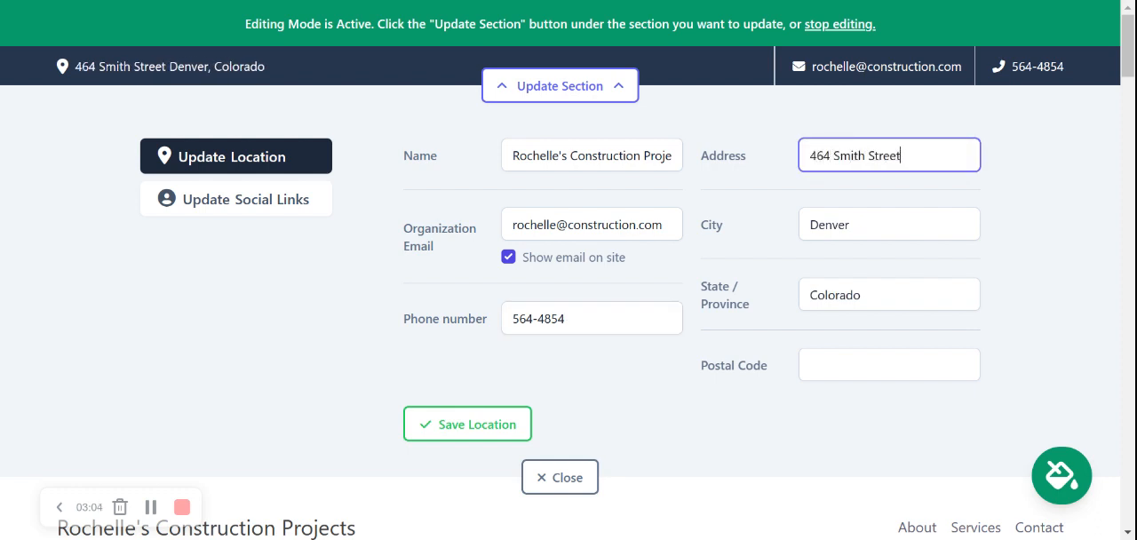
Enter the organization's postal code and save the location details
{"action": "key", "text": "Tab"}
{"action": "key", "text": "Tab"}
{"action": "key", "text": "Tab"}
{"action": "type", "text": "40566"}
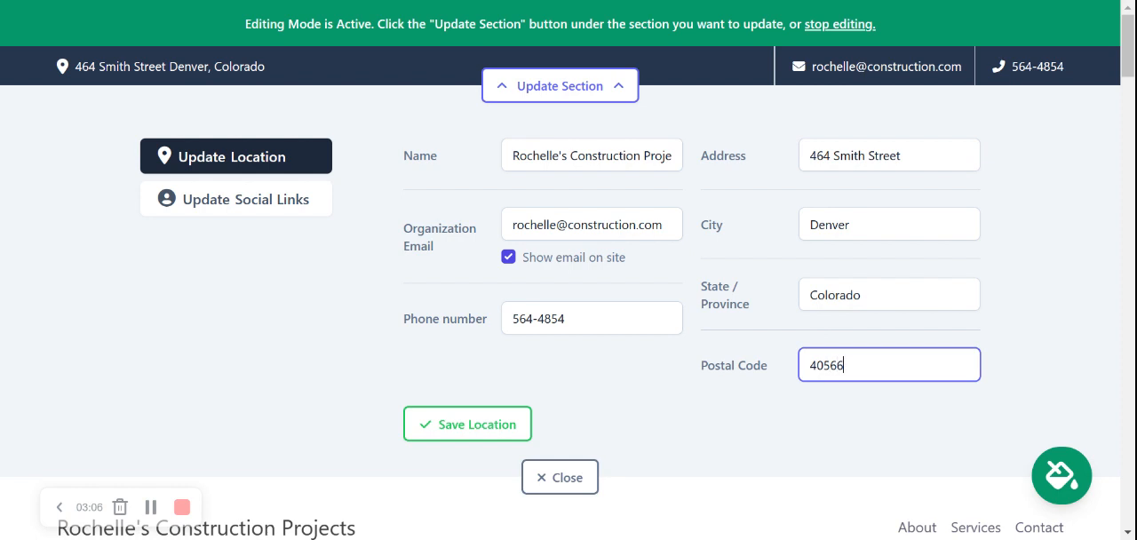
{"action": "left_click", "coordinate": [147, 215]}
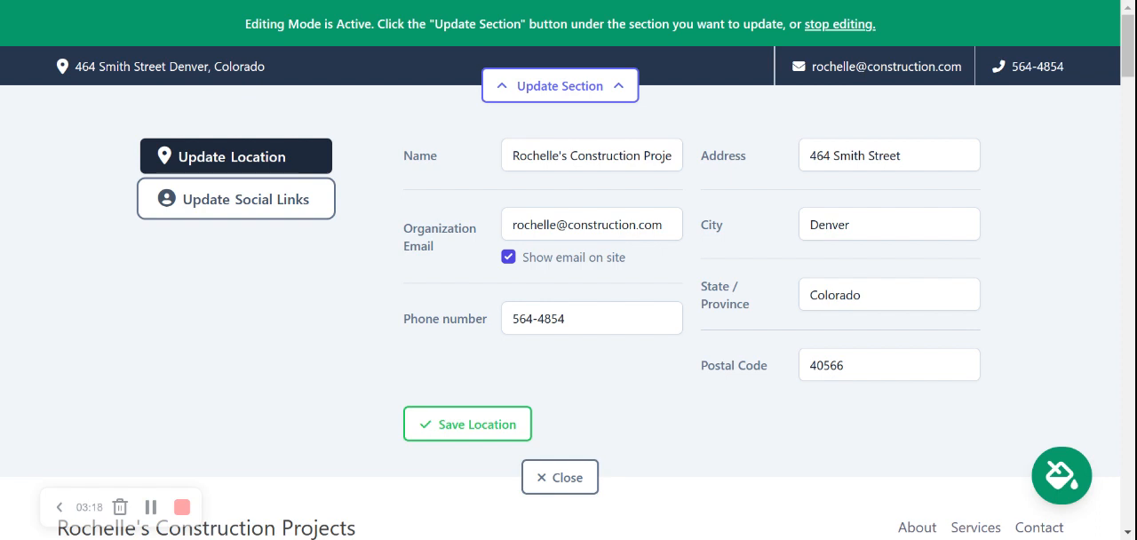
{"action": "left_click", "coordinate": [468, 425]}
In the contact bar's social links, set the Instagram handle to mightysites
{"action": "left_click", "coordinate": [284, 200]}
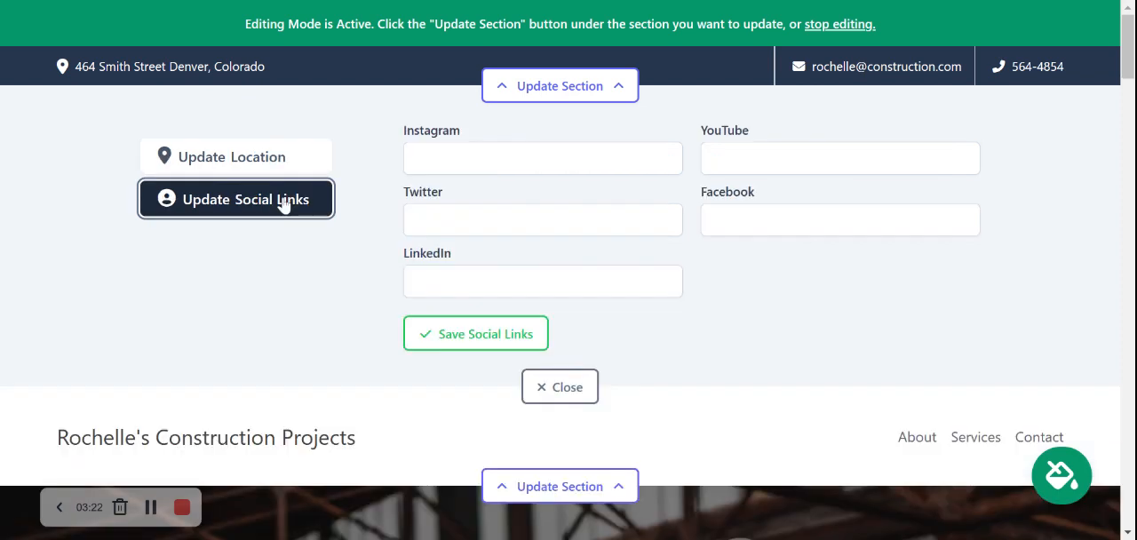
{"action": "left_click", "coordinate": [528, 165]}
{"action": "type", "text": "mightysites"}
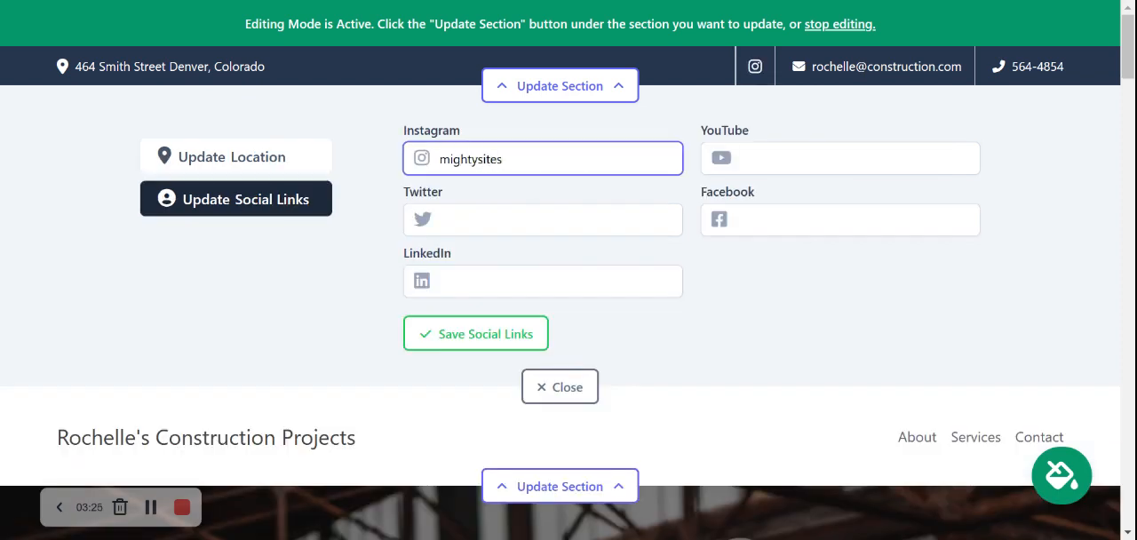
{"action": "left_click", "coordinate": [378, 276]}
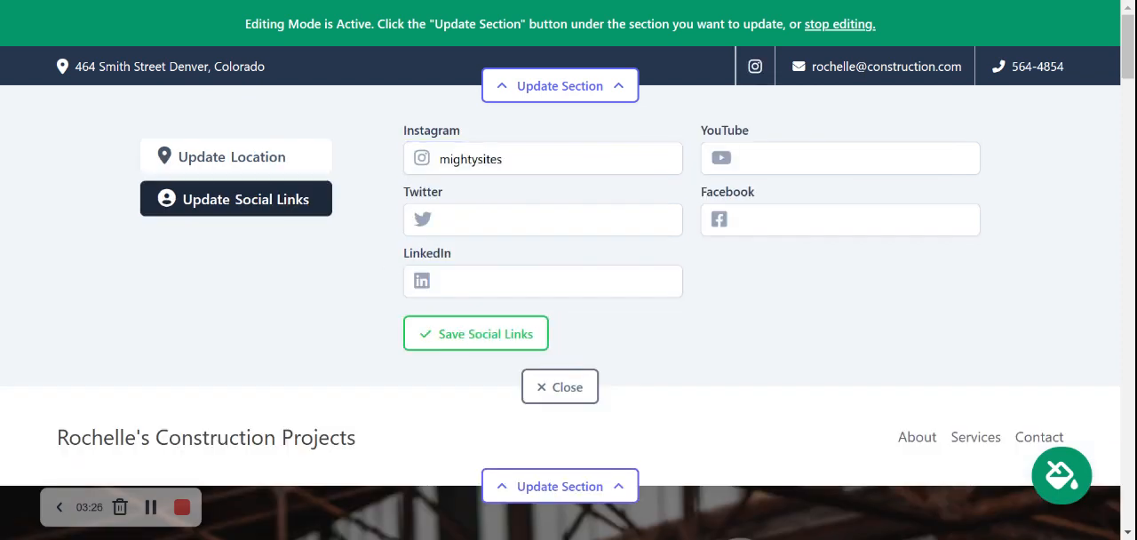
Set the Twitter handle to mightysites_usa, save the social links and close the contact bar's editor
{"action": "left_click", "coordinate": [543, 221]}
{"action": "type", "text": "mightysites_usa"}
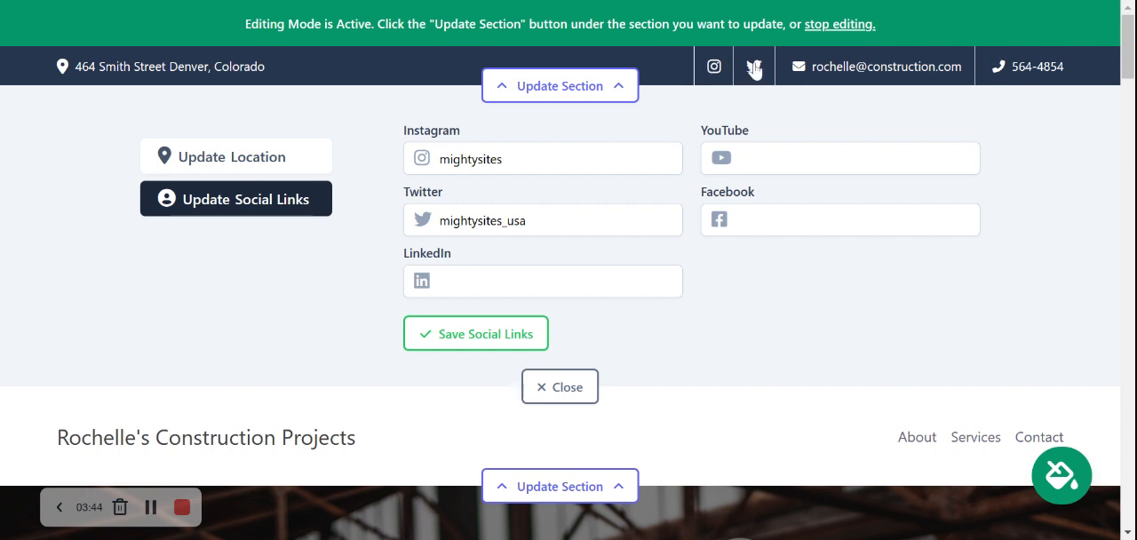
{"action": "left_click", "coordinate": [494, 334]}
{"action": "left_click", "coordinate": [566, 387]}
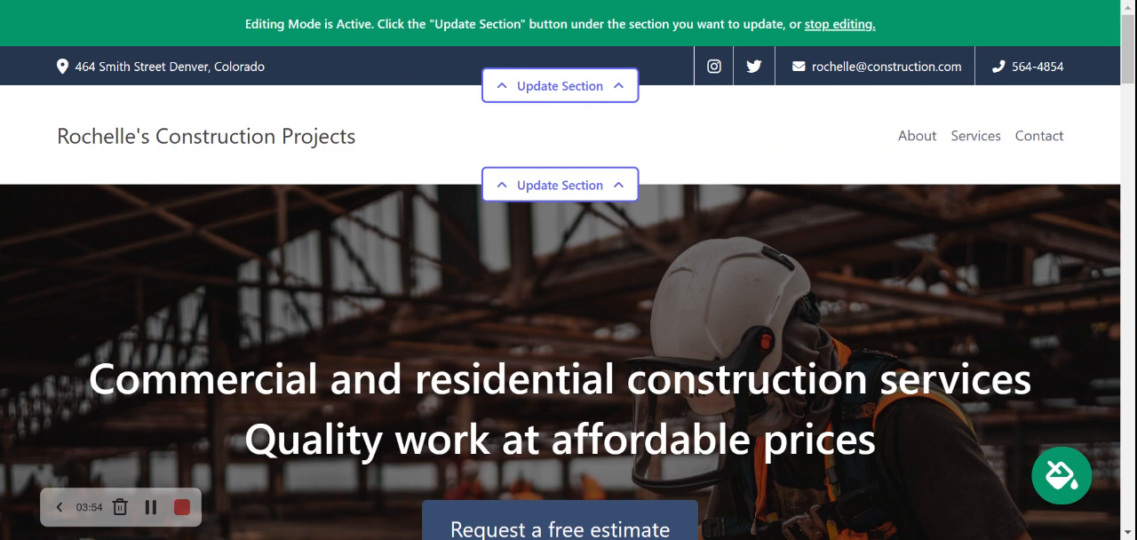
Preview alternative color themes for the site, choose the brown and cream theme and save it
{"action": "scroll", "coordinate": [569, 270], "scroll_direction": "down", "scroll_amount": 5}
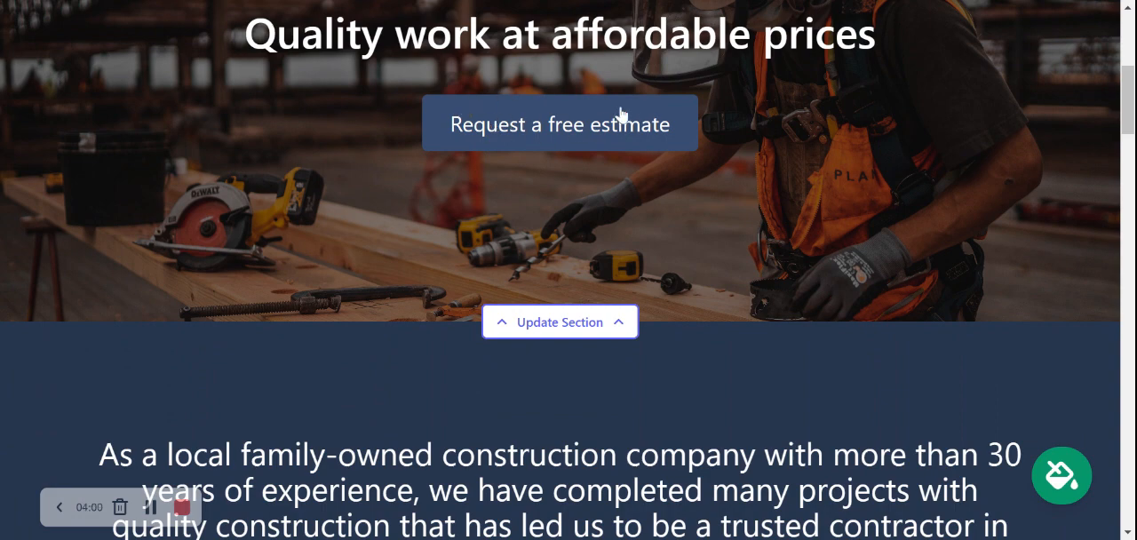
{"action": "scroll", "coordinate": [595, 133], "scroll_direction": "down", "scroll_amount": 1}
{"action": "scroll", "coordinate": [595, 133], "scroll_direction": "down", "scroll_amount": 4}
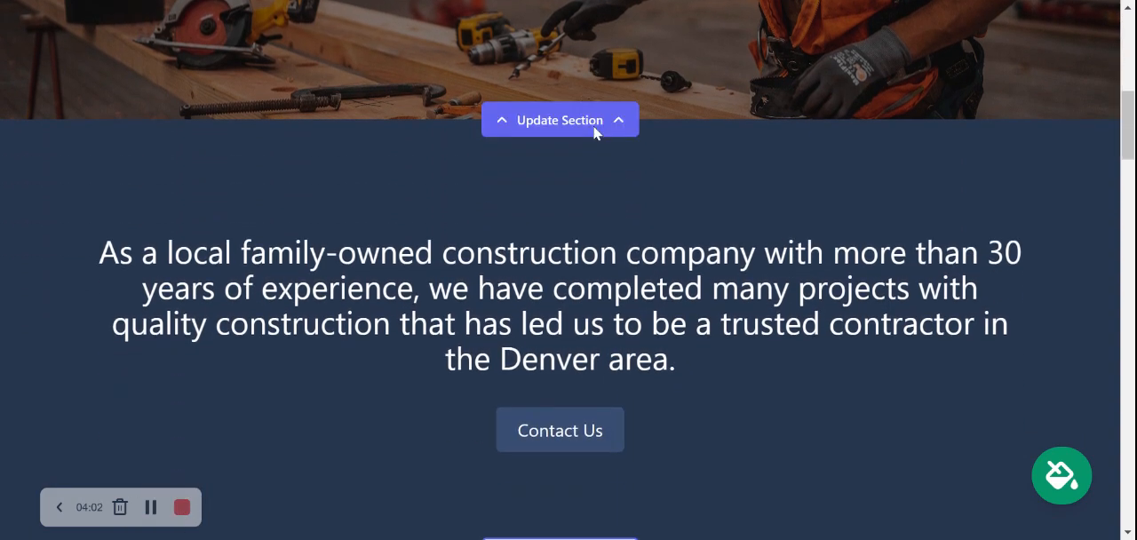
{"action": "scroll", "coordinate": [594, 132], "scroll_direction": "up", "scroll_amount": 10}
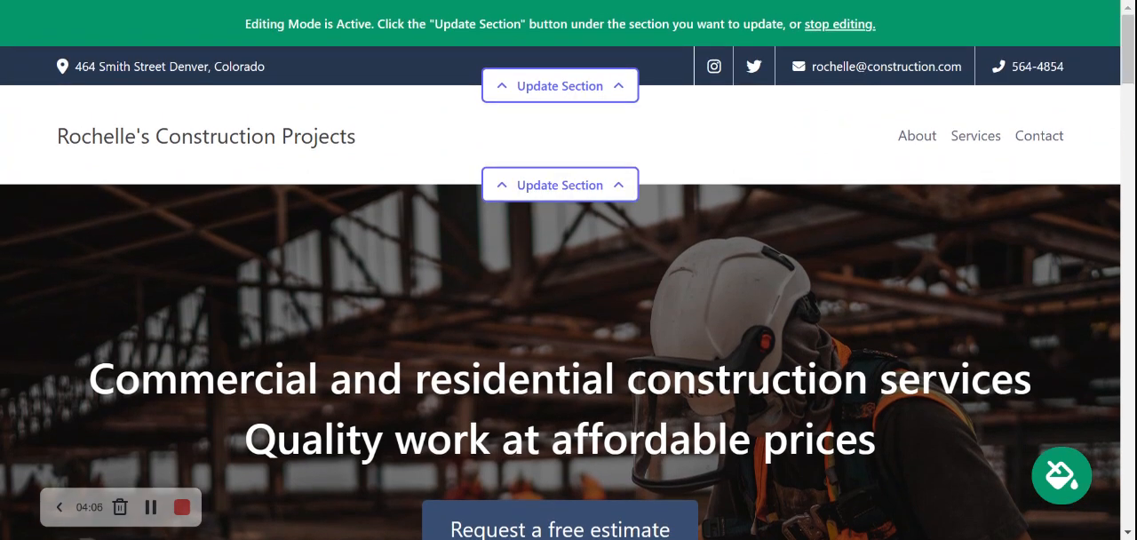
{"action": "left_click", "coordinate": [1068, 490]}
{"action": "left_click", "coordinate": [366, 422]}
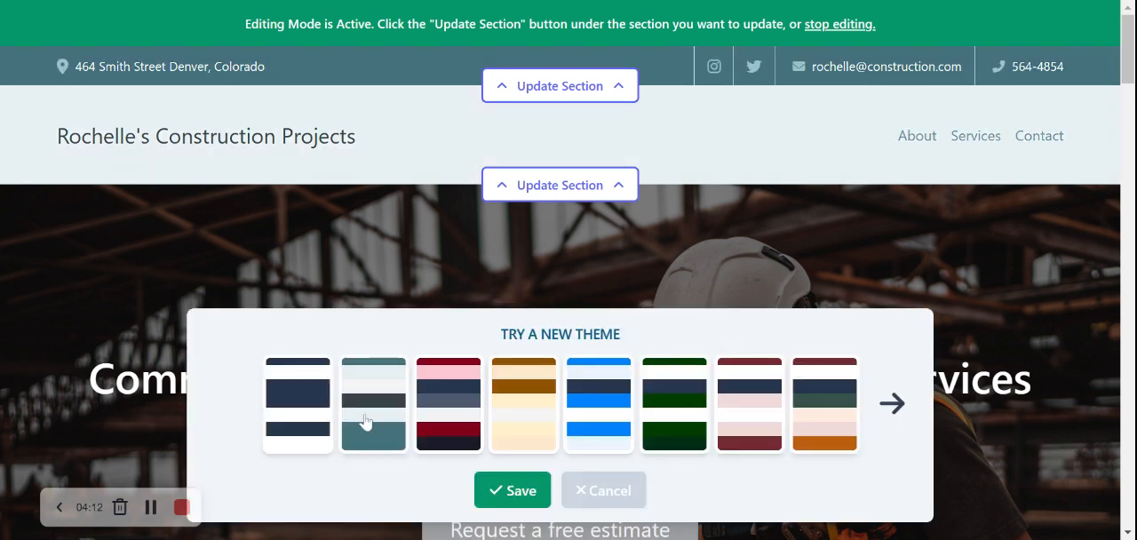
{"action": "left_click", "coordinate": [445, 414]}
{"action": "left_click", "coordinate": [510, 410]}
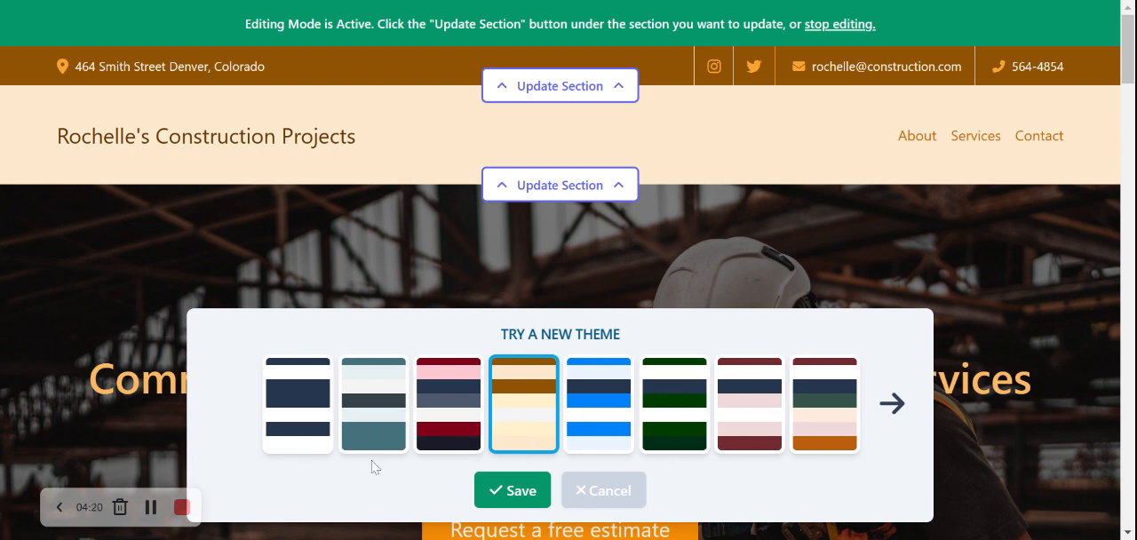
{"action": "left_click", "coordinate": [526, 491]}
{"action": "scroll", "coordinate": [680, 221], "scroll_direction": "down", "scroll_amount": 3}
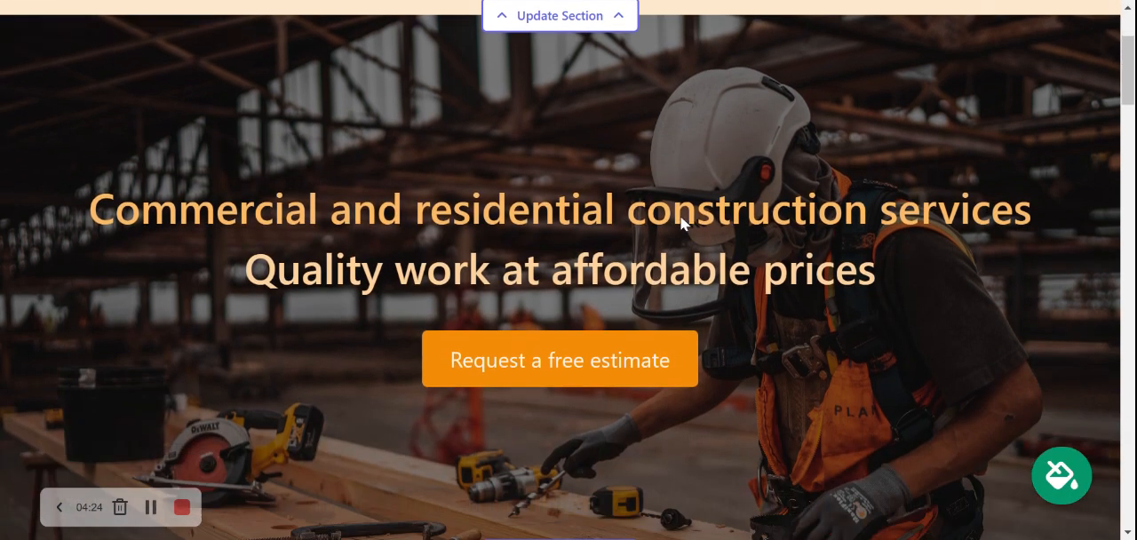
{"action": "scroll", "coordinate": [569, 267], "scroll_direction": "up", "scroll_amount": 3}
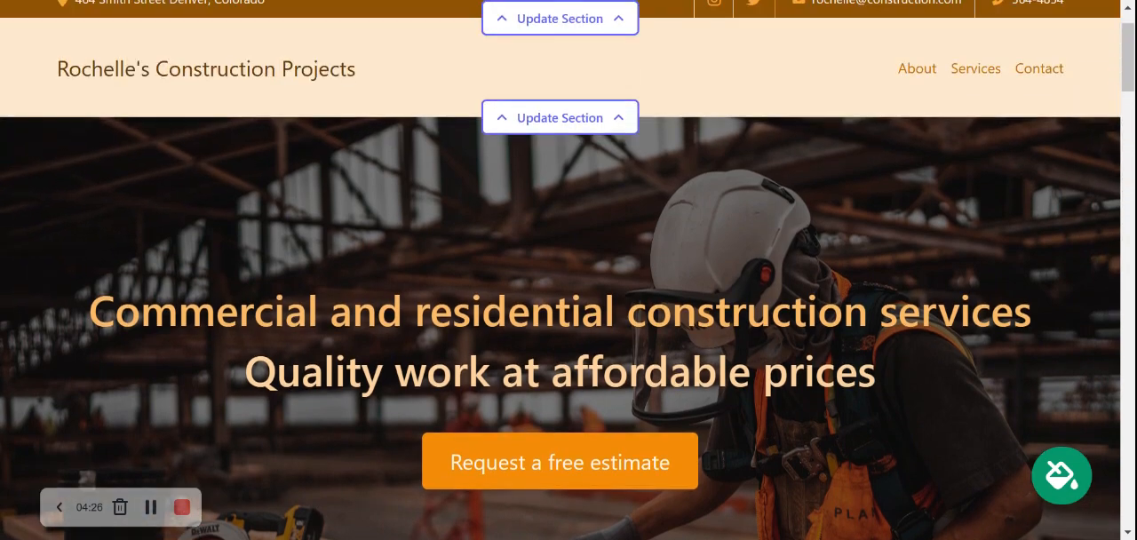
In the content settings of the hero section, change the button text to "Get In Touch"
{"action": "scroll", "coordinate": [568, 267], "scroll_direction": "down", "scroll_amount": 4}
{"action": "left_click", "coordinate": [559, 390]}
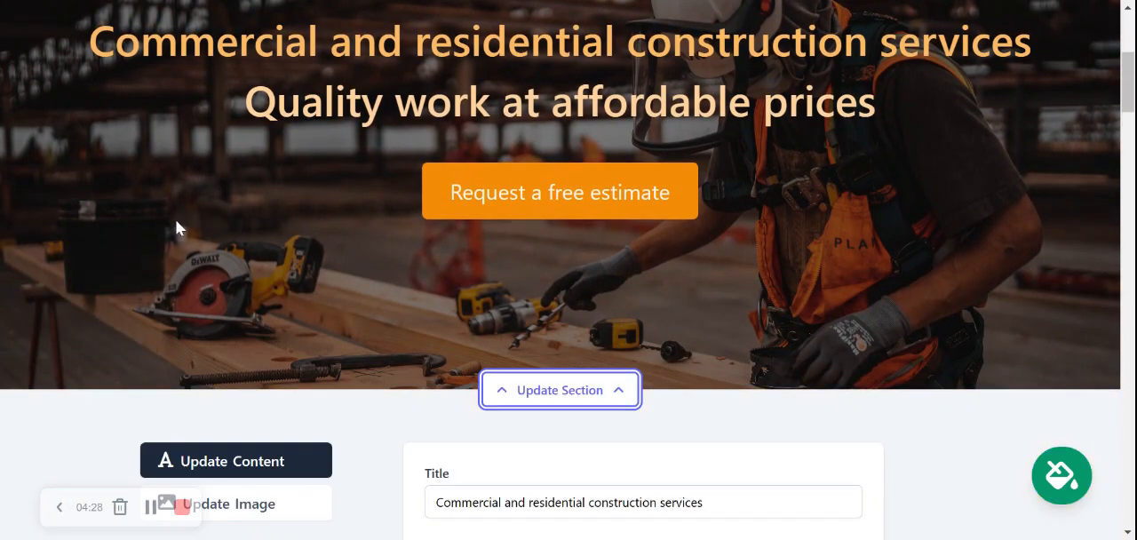
{"action": "scroll", "coordinate": [172, 224], "scroll_direction": "down", "scroll_amount": 2}
{"action": "scroll", "coordinate": [172, 225], "scroll_direction": "down", "scroll_amount": 3}
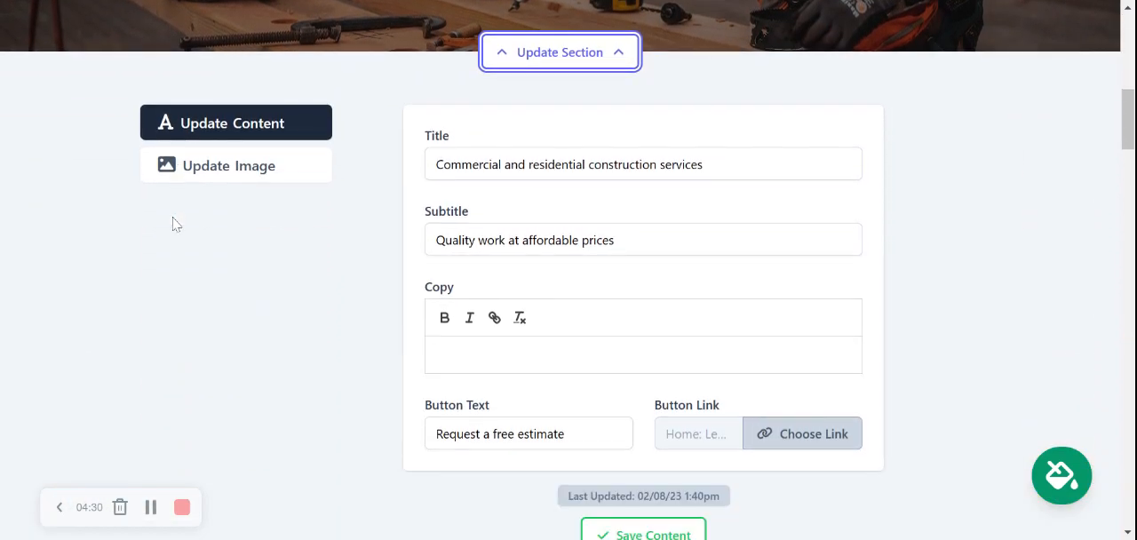
{"action": "scroll", "coordinate": [615, 192], "scroll_direction": "up", "scroll_amount": 5}
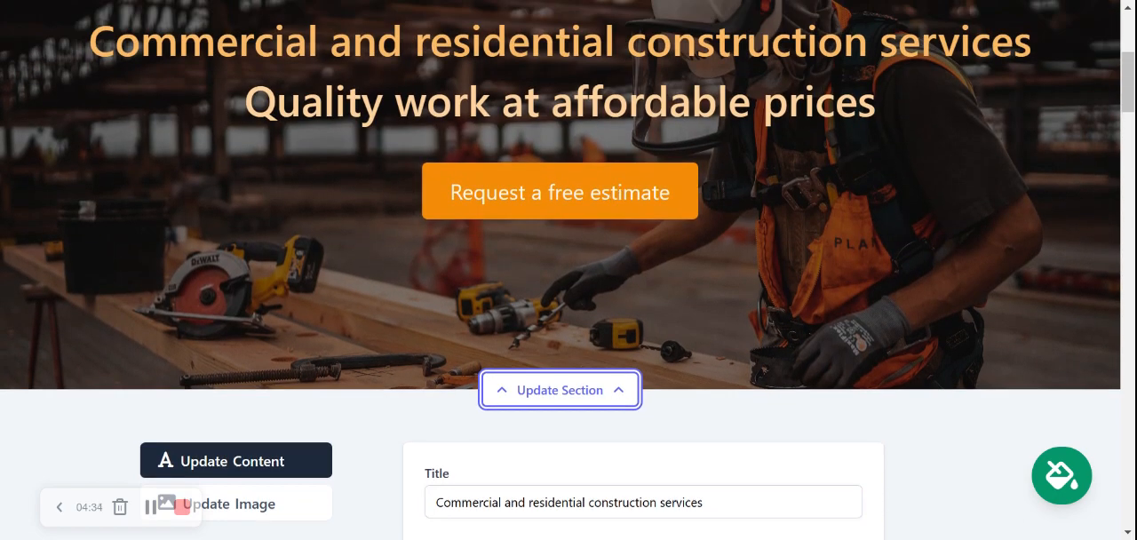
{"action": "scroll", "coordinate": [568, 266], "scroll_direction": "down", "scroll_amount": 5}
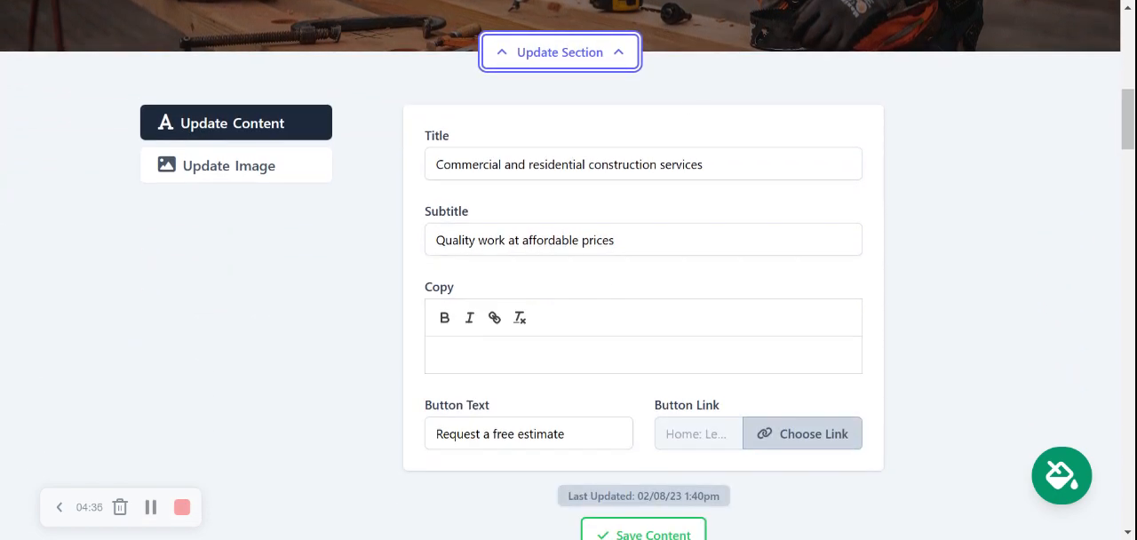
{"action": "scroll", "coordinate": [569, 266], "scroll_direction": "up", "scroll_amount": 3}
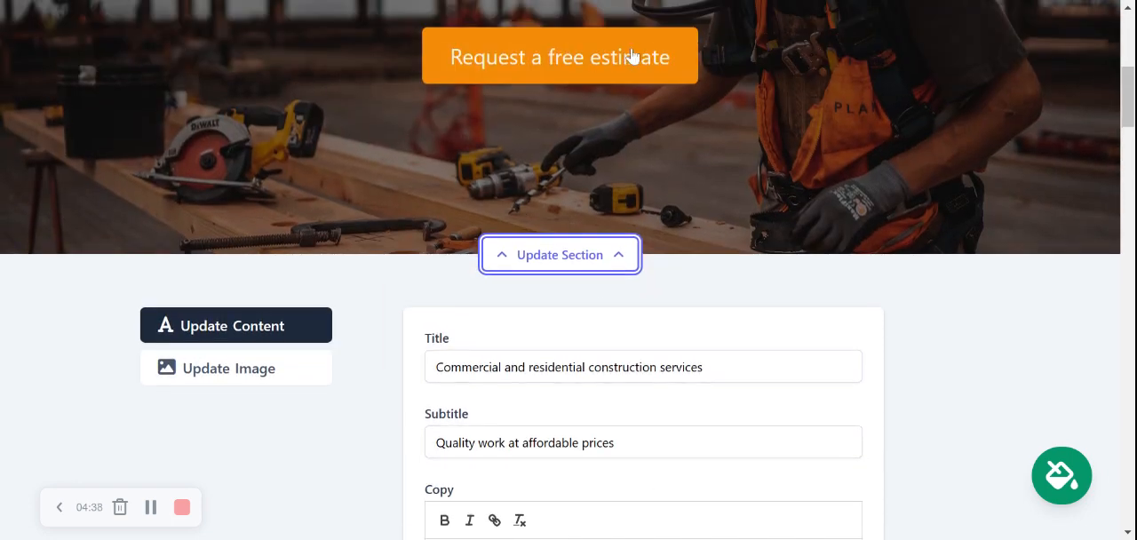
{"action": "scroll", "coordinate": [630, 56], "scroll_direction": "down", "scroll_amount": 4}
{"action": "triple_click", "coordinate": [500, 367]}
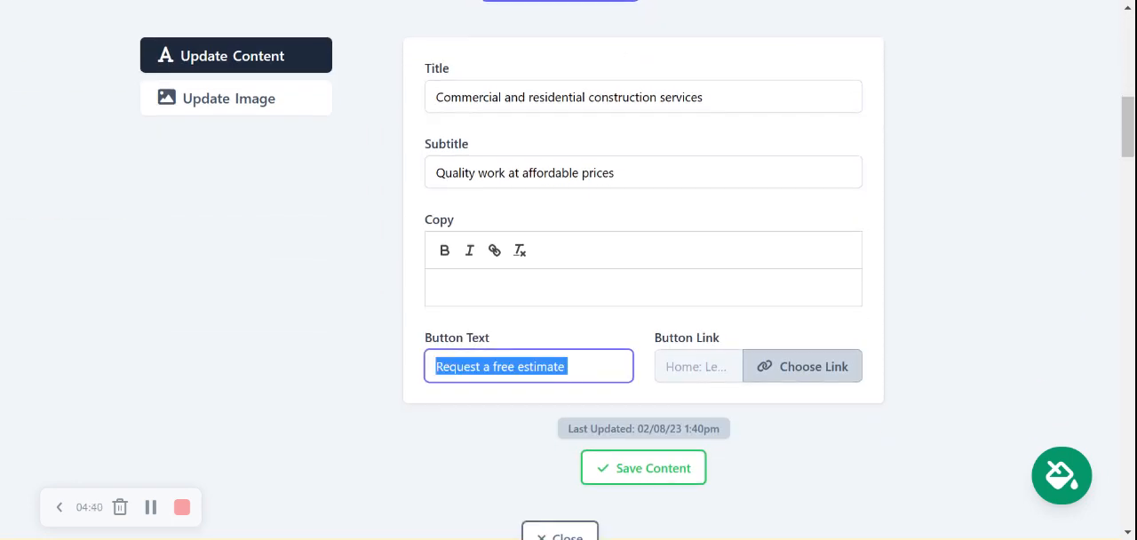
{"action": "type", "text": "Get In"}
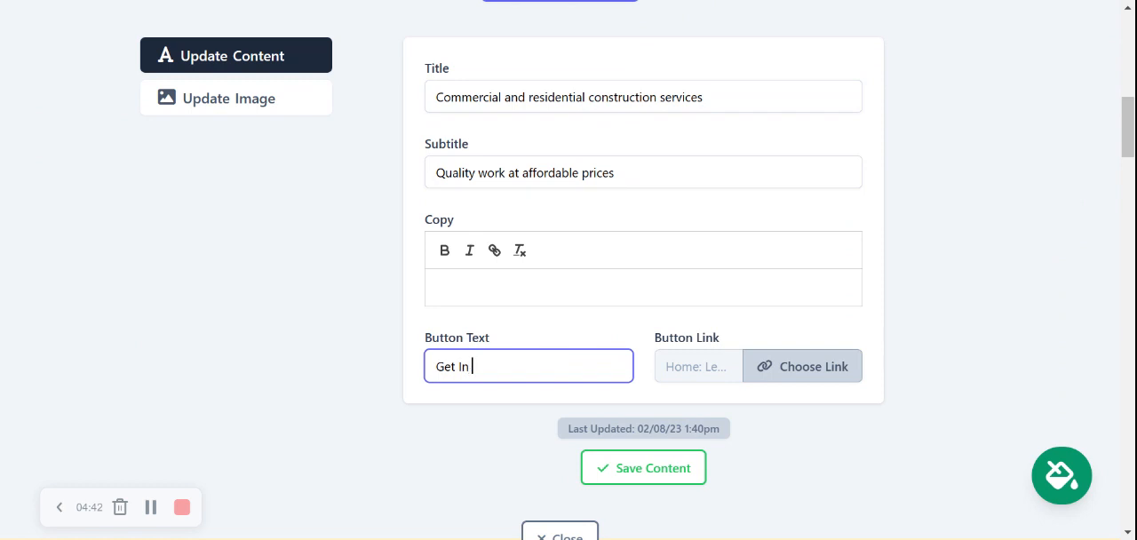
{"action": "type", "text": " Touch"}
{"action": "left_click", "coordinate": [561, 326]}
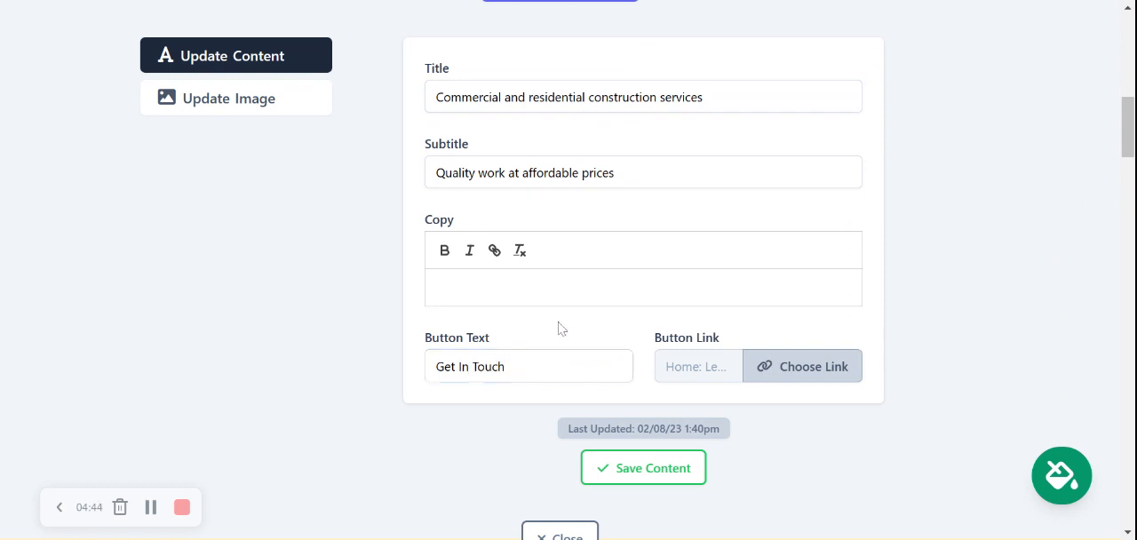
Link the hero button to the Click to Call action and save the section's content
{"action": "left_click", "coordinate": [838, 373]}
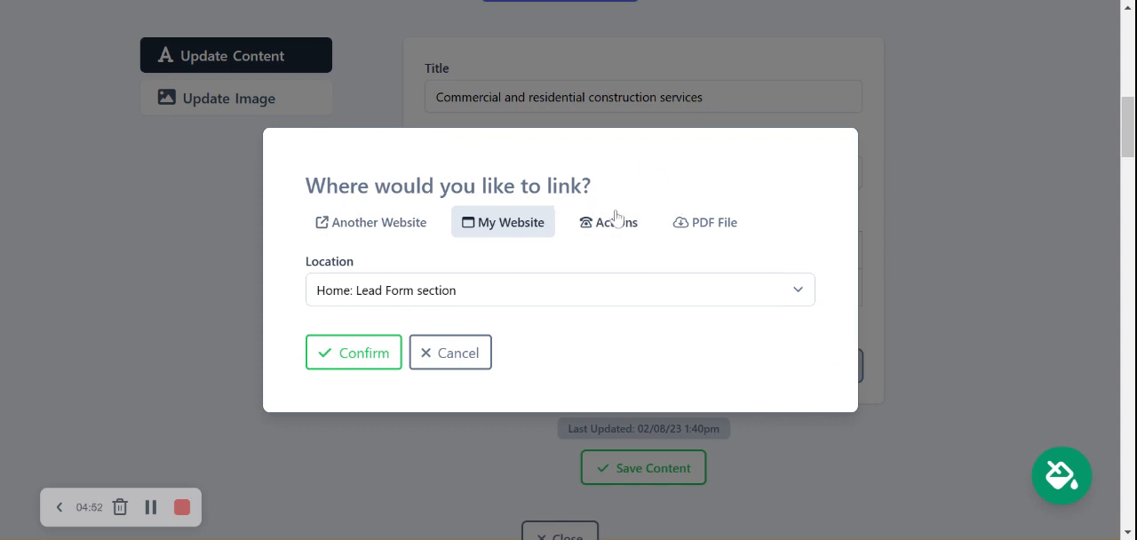
{"action": "left_click", "coordinate": [713, 232]}
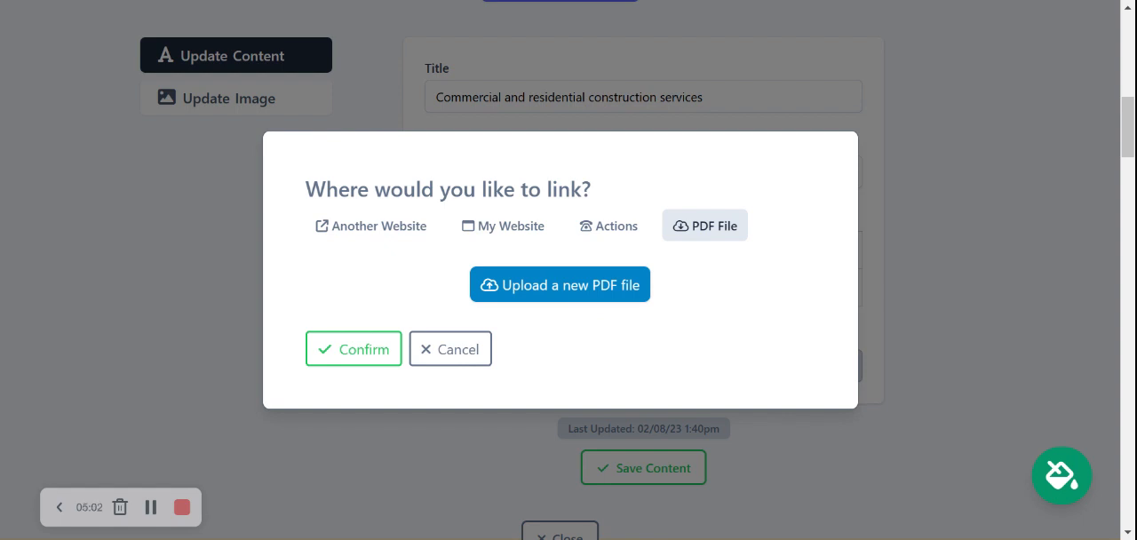
{"action": "left_click", "coordinate": [588, 224]}
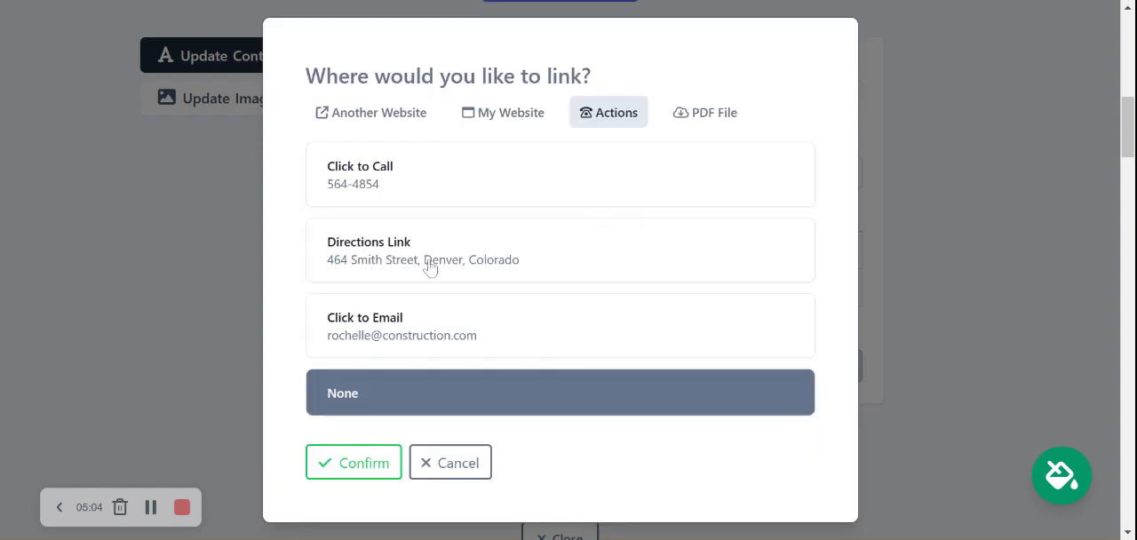
{"action": "left_click", "coordinate": [440, 203]}
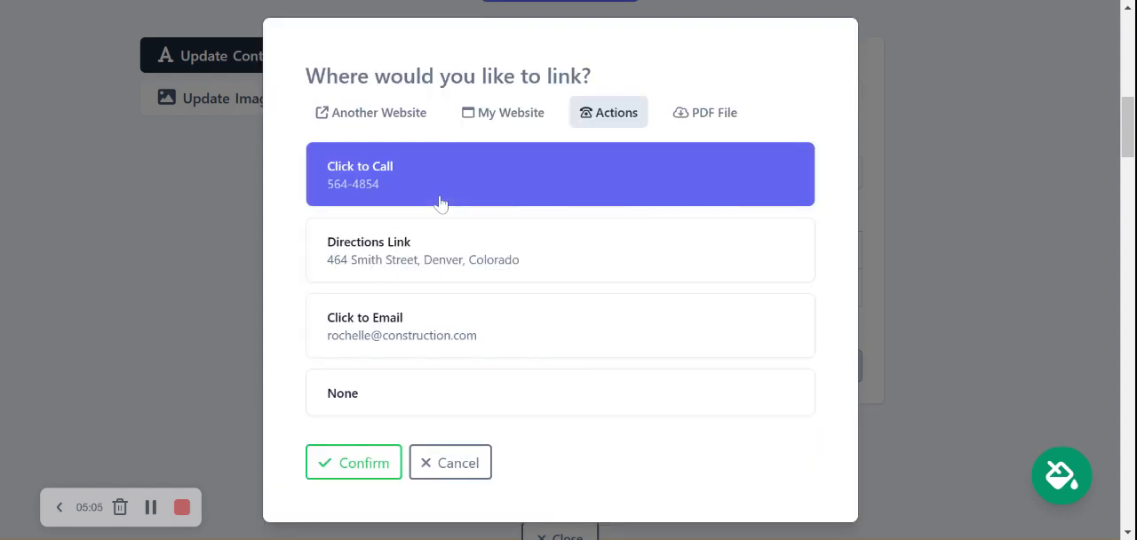
{"action": "left_click", "coordinate": [366, 473]}
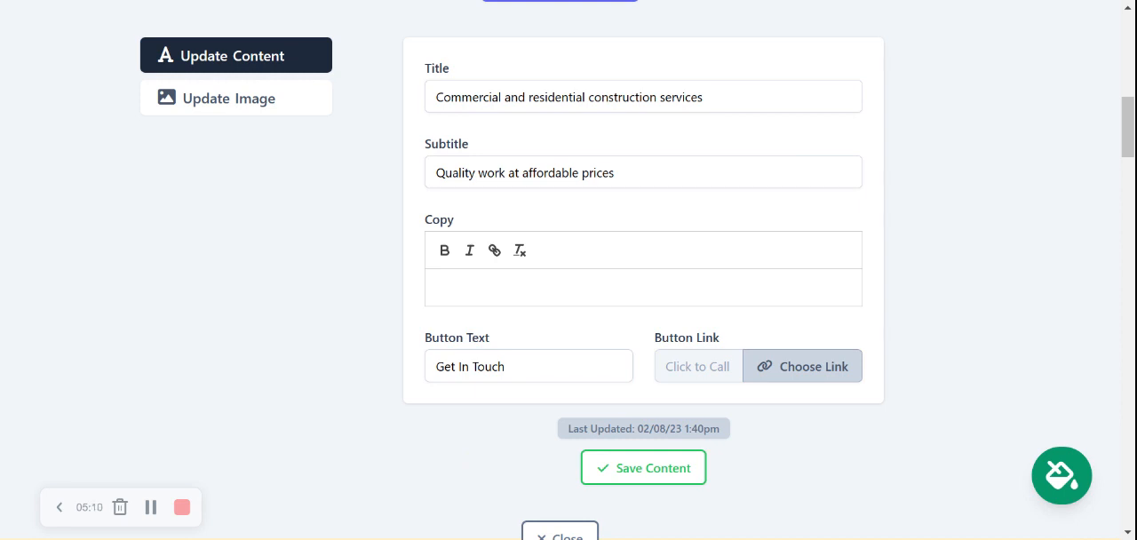
{"action": "left_click", "coordinate": [641, 467]}
In the hero section's image settings, browse the photo library for Construction Company and select the photo of workers lined up on a concrete slab
{"action": "left_click", "coordinate": [279, 101]}
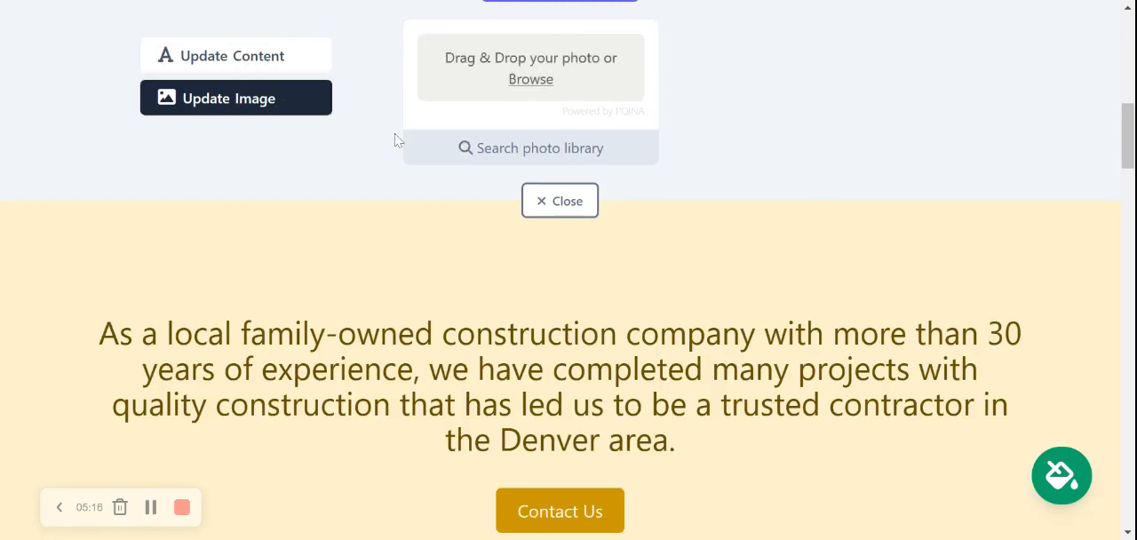
{"action": "scroll", "coordinate": [396, 139], "scroll_direction": "up", "scroll_amount": 1}
{"action": "scroll", "coordinate": [397, 140], "scroll_direction": "up", "scroll_amount": 2}
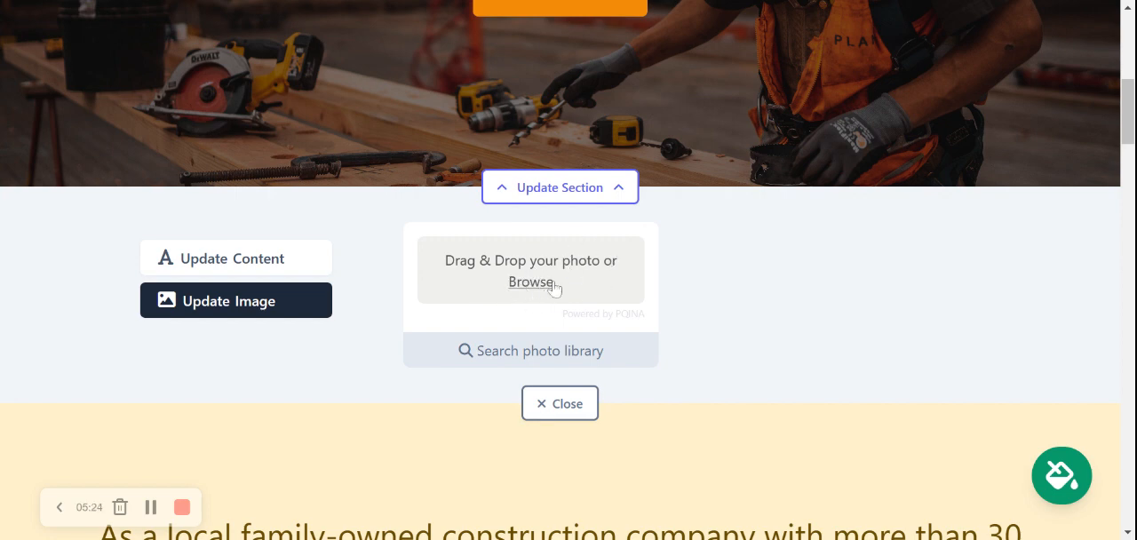
{"action": "left_click", "coordinate": [564, 351]}
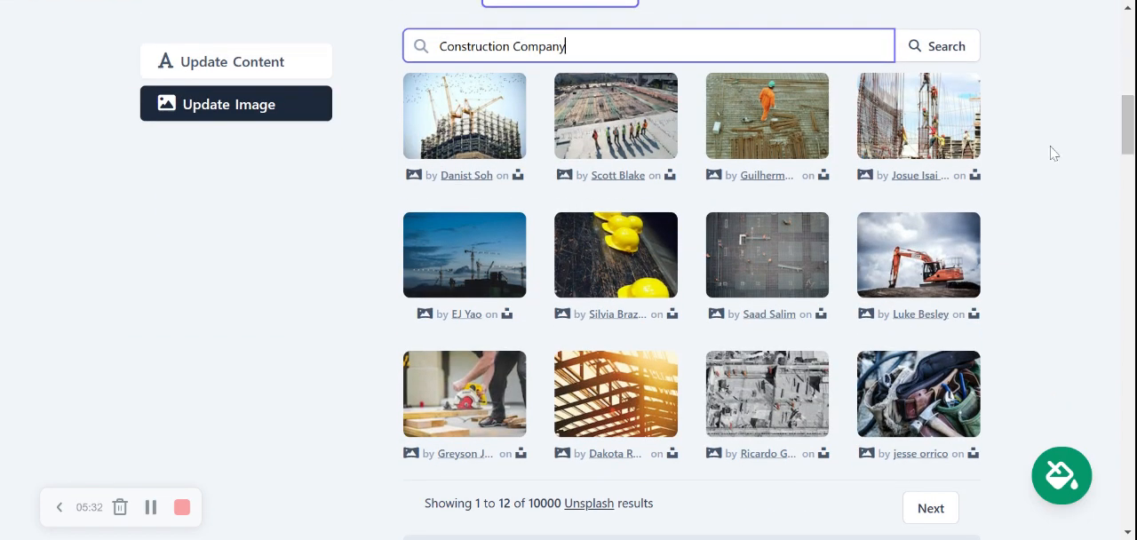
{"action": "left_click", "coordinate": [610, 151]}
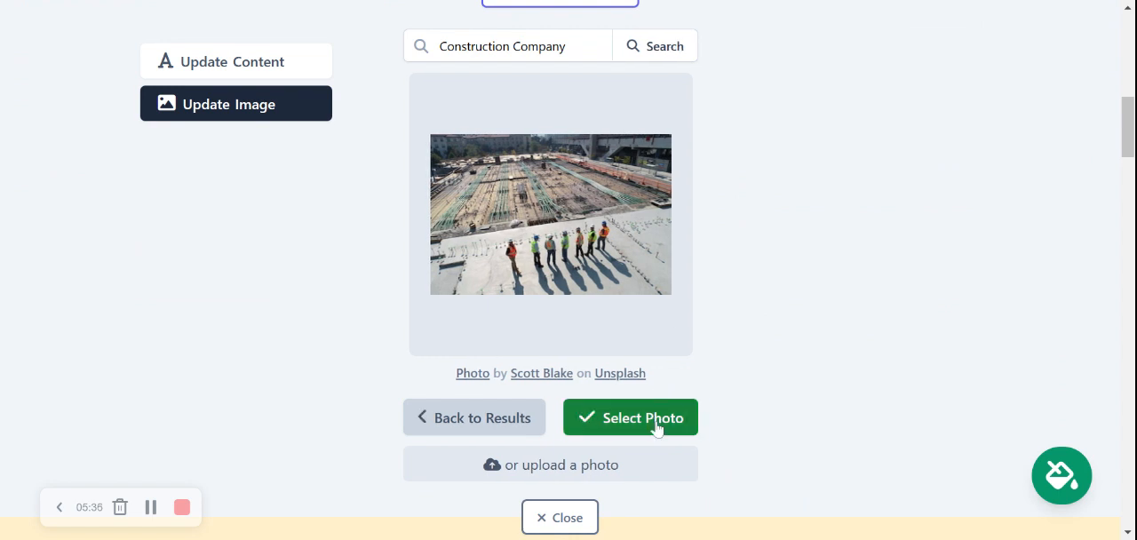
{"action": "left_click", "coordinate": [655, 419]}
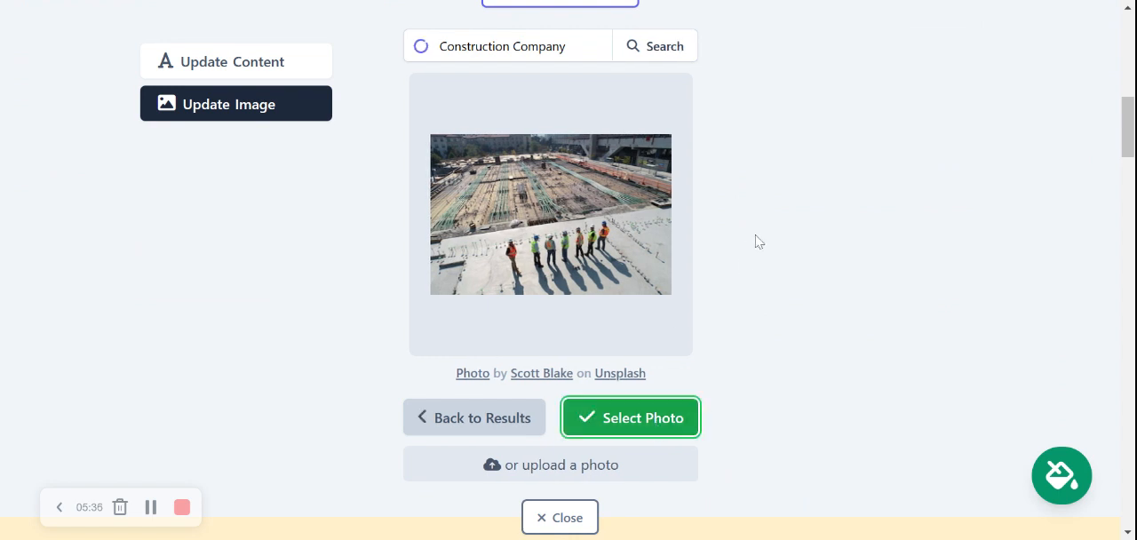
Save the selected photo as the hero image and close the section's editor
{"action": "left_click", "coordinate": [575, 380]}
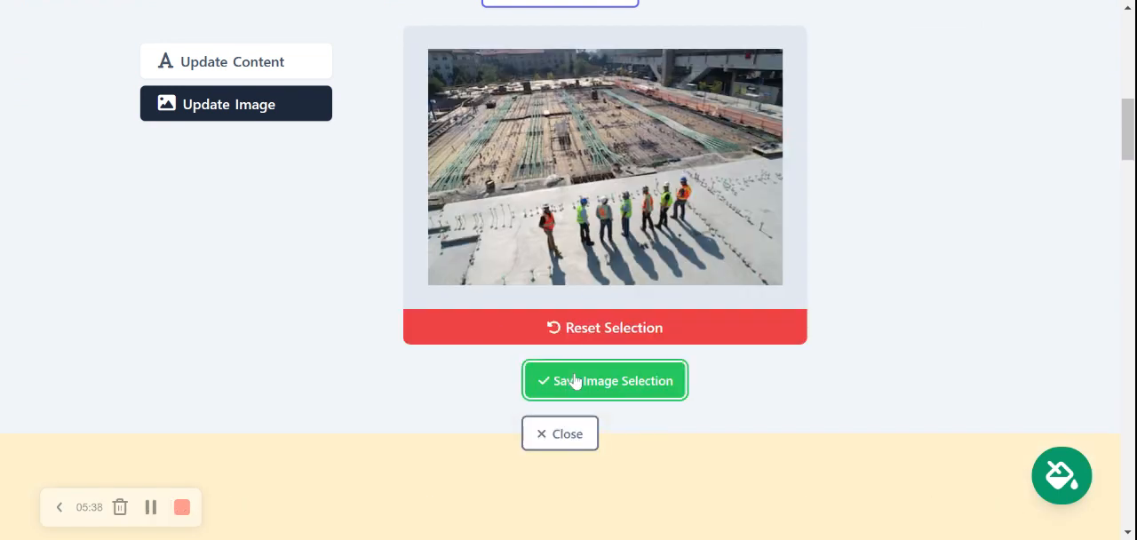
{"action": "left_click", "coordinate": [556, 395]}
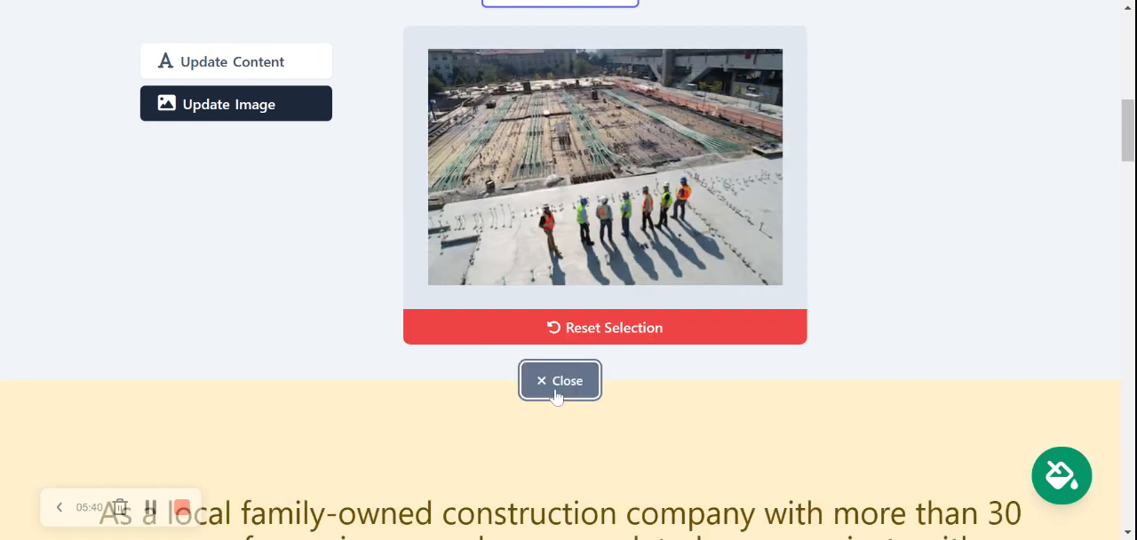
{"action": "left_click", "coordinate": [551, 397]}
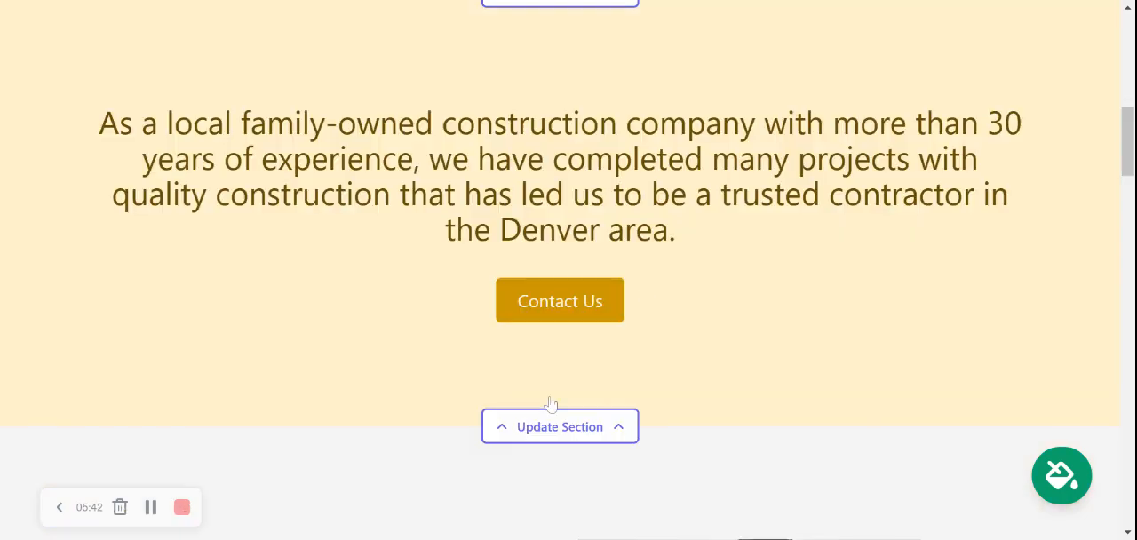
Upload the Mighty Sites logo image as the header's logo and save it
{"action": "scroll", "coordinate": [867, 76], "scroll_direction": "up", "scroll_amount": 6}
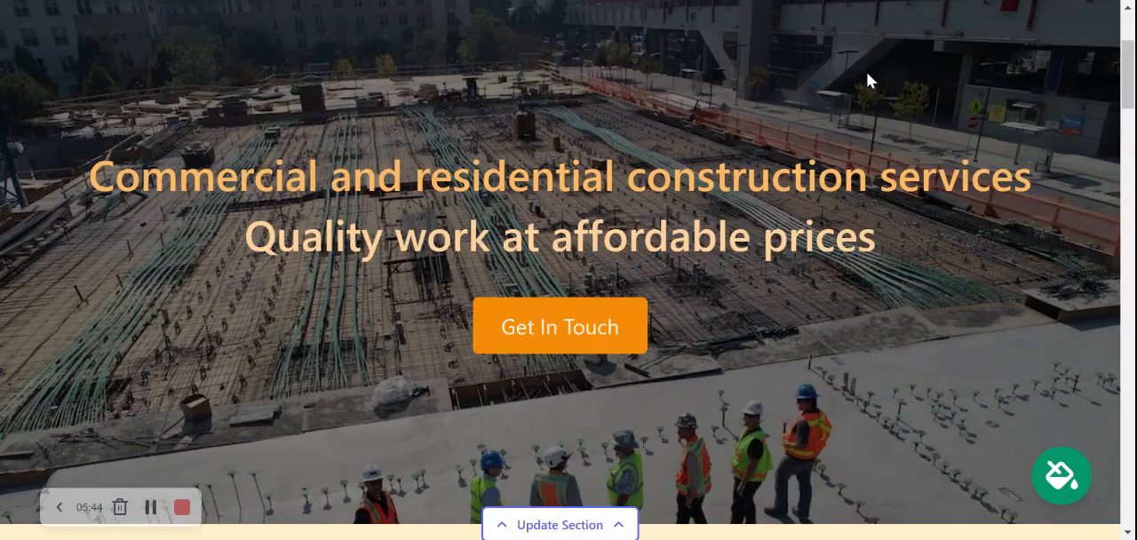
{"action": "scroll", "coordinate": [868, 80], "scroll_direction": "up", "scroll_amount": 3}
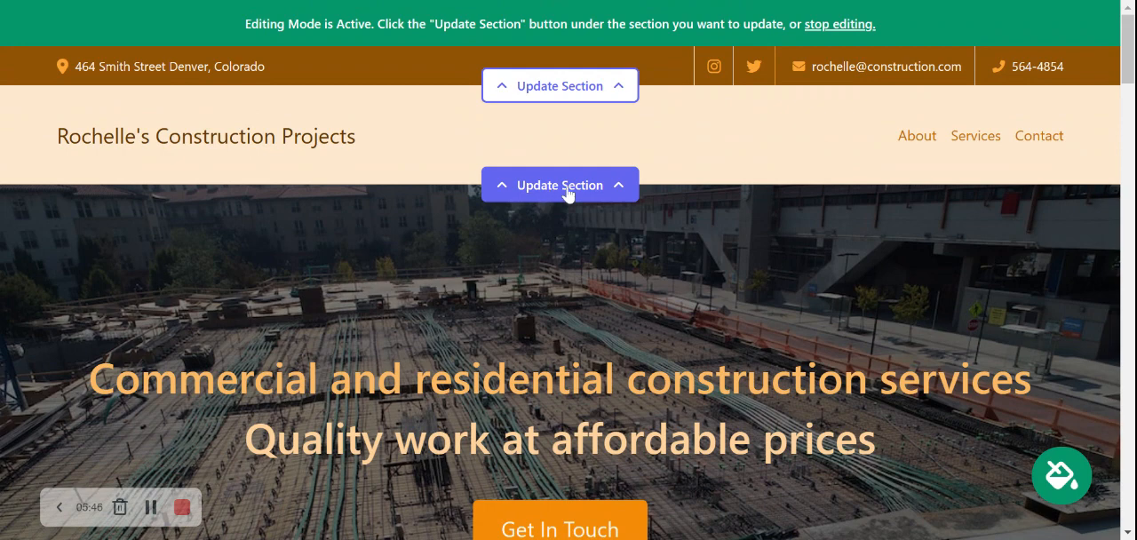
{"action": "left_click", "coordinate": [567, 192]}
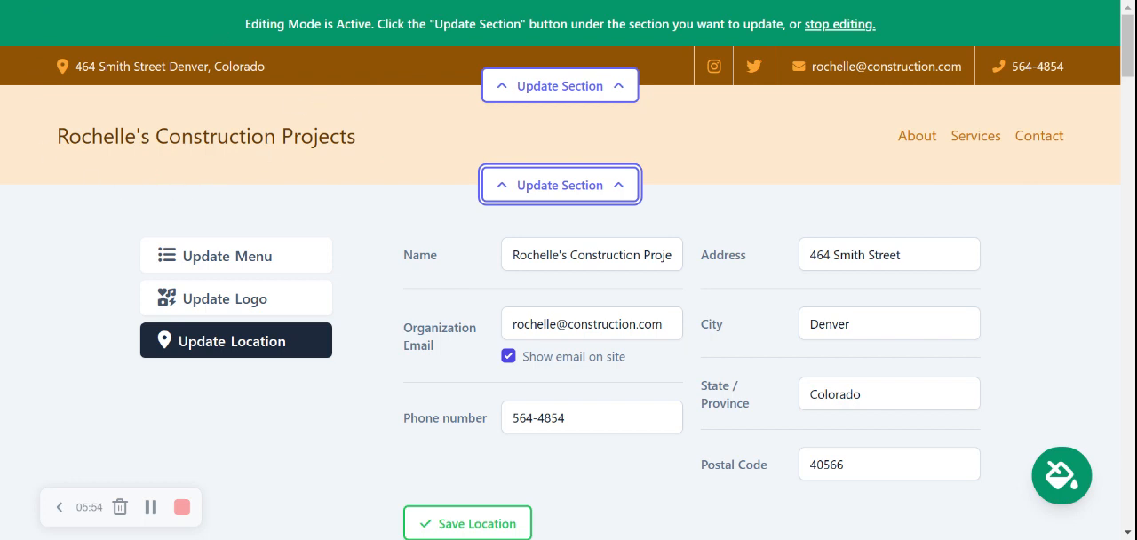
{"action": "left_click", "coordinate": [290, 313]}
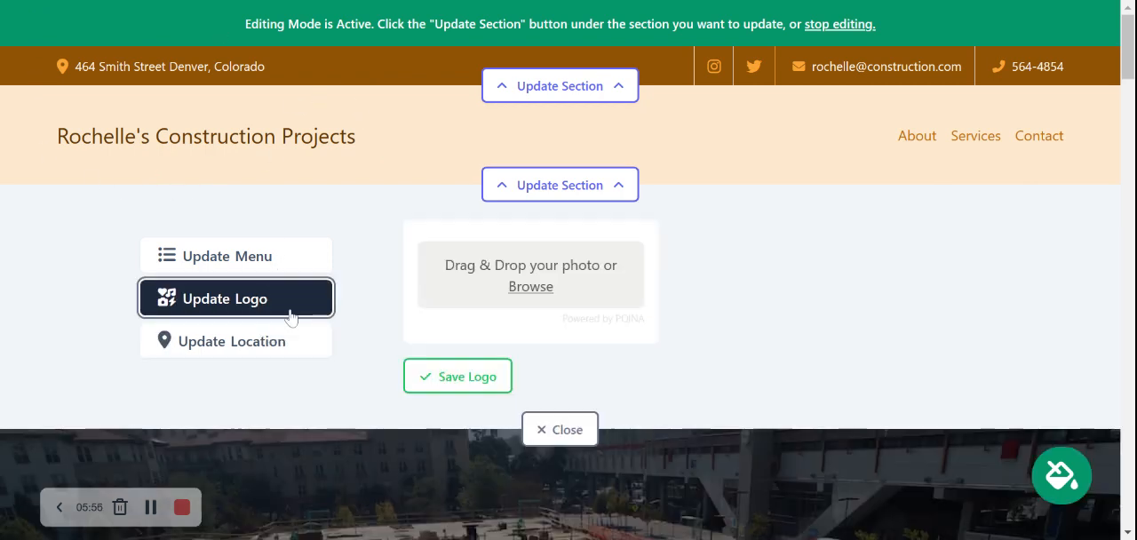
{"action": "left_click", "coordinate": [542, 287]}
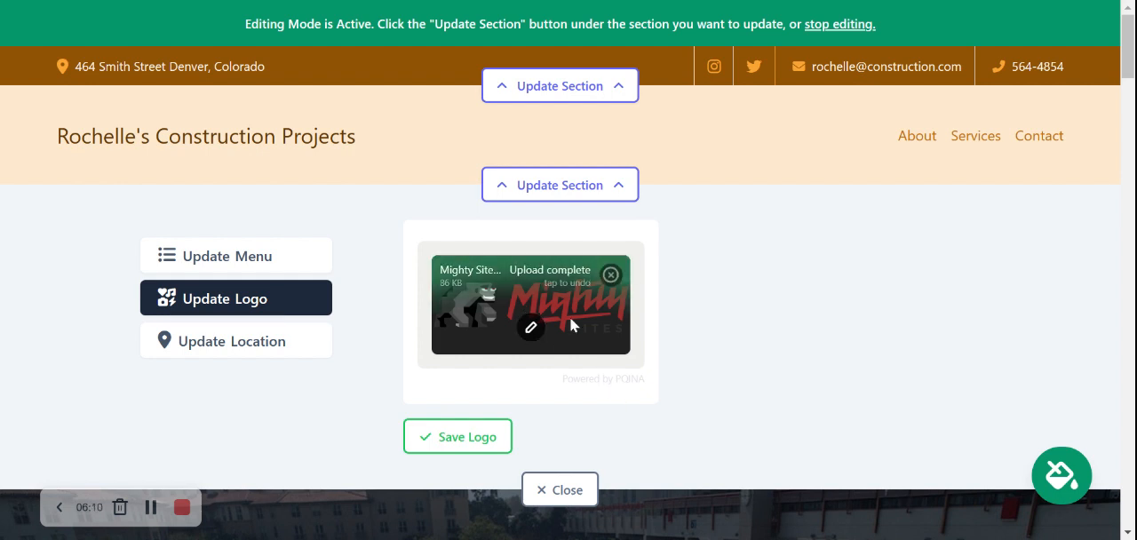
{"action": "left_click", "coordinate": [488, 437]}
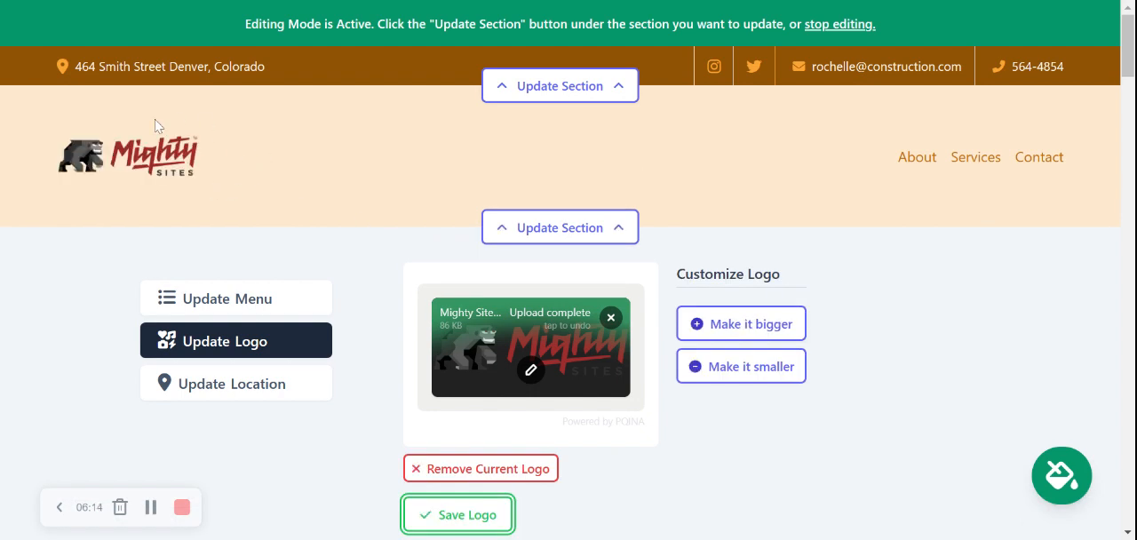
Make the header logo one size bigger, save it and close the header's editor
{"action": "left_click", "coordinate": [711, 323]}
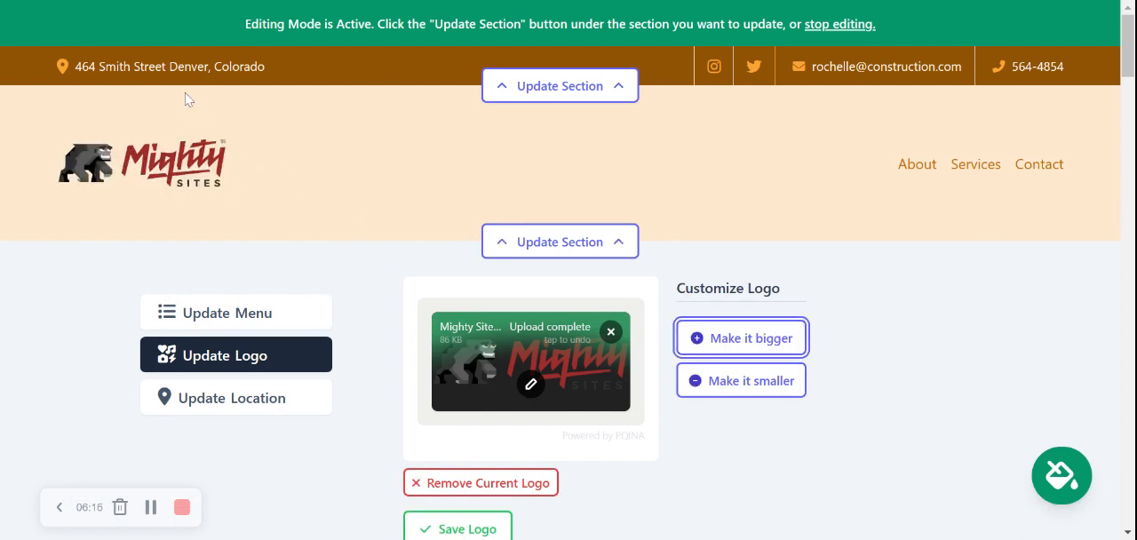
{"action": "scroll", "coordinate": [184, 98], "scroll_direction": "down", "scroll_amount": 2}
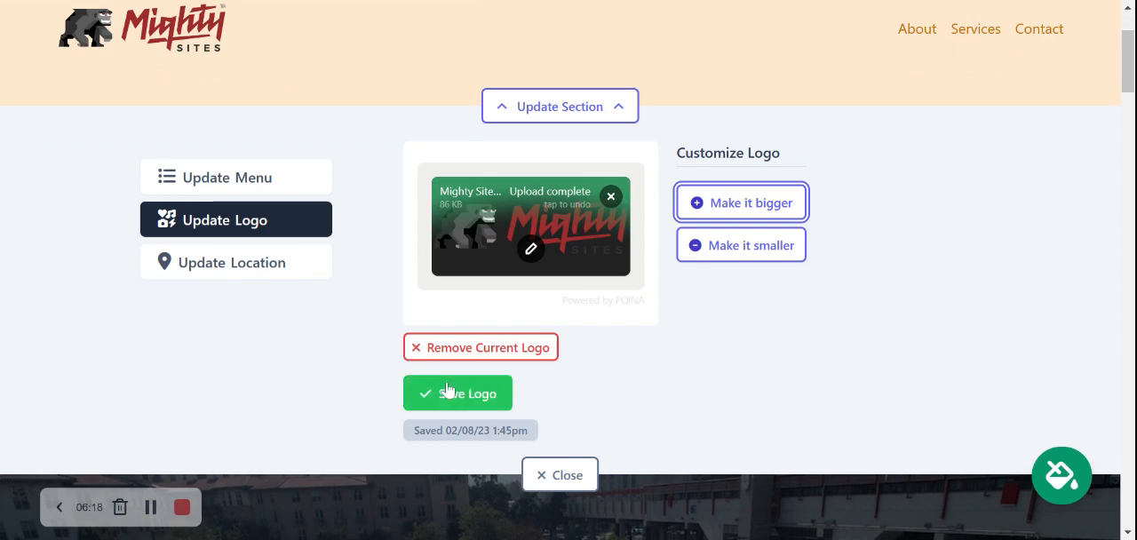
{"action": "left_click", "coordinate": [487, 401]}
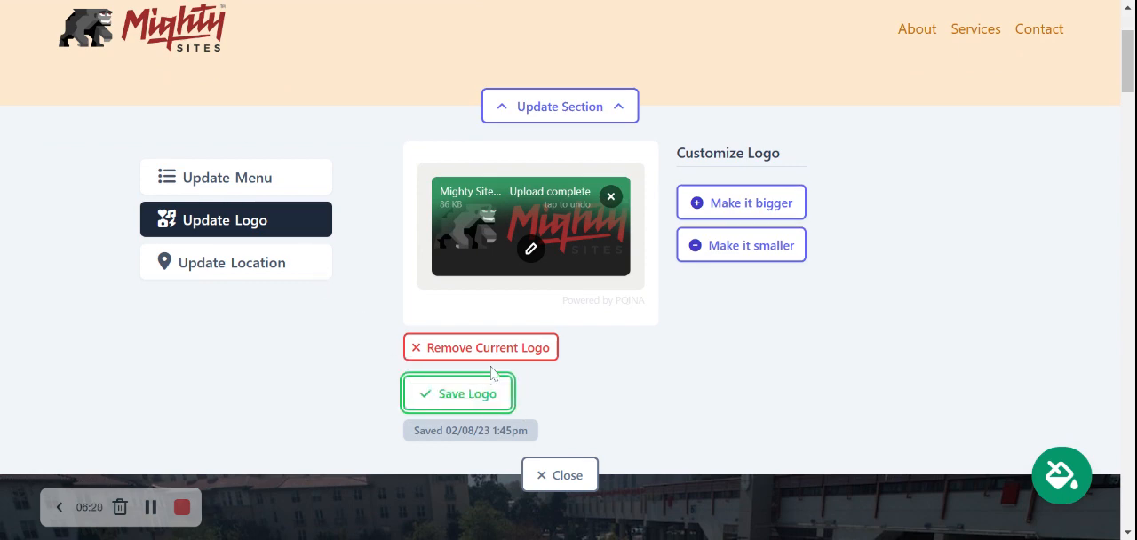
{"action": "left_click", "coordinate": [561, 475]}
Review the hero, introduction and About Us sections, examining the About Us paragraph and its photo
{"action": "scroll", "coordinate": [560, 474], "scroll_direction": "down", "scroll_amount": 1}
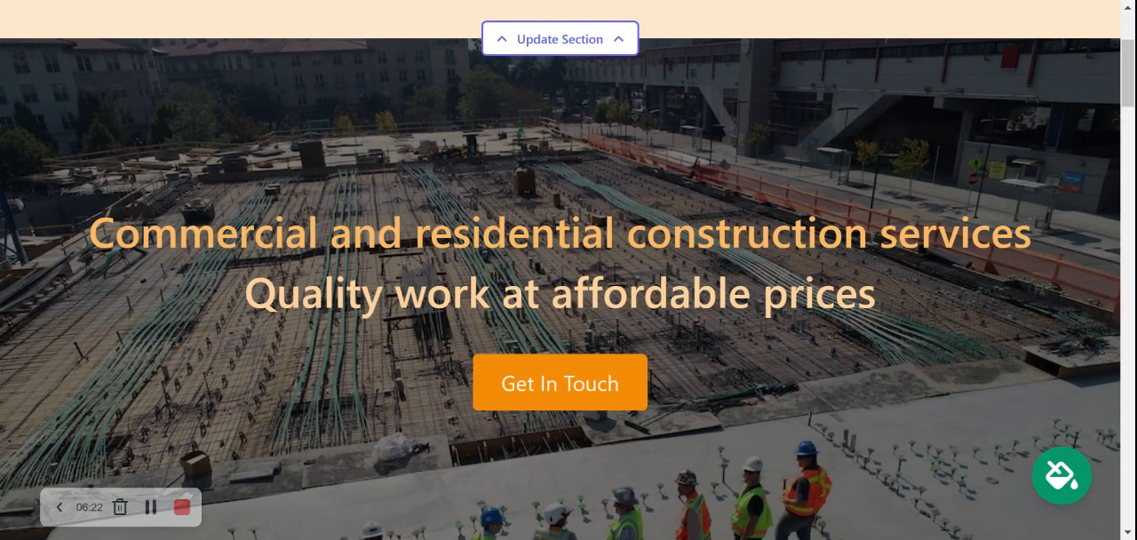
{"action": "scroll", "coordinate": [568, 270], "scroll_direction": "down", "scroll_amount": 8}
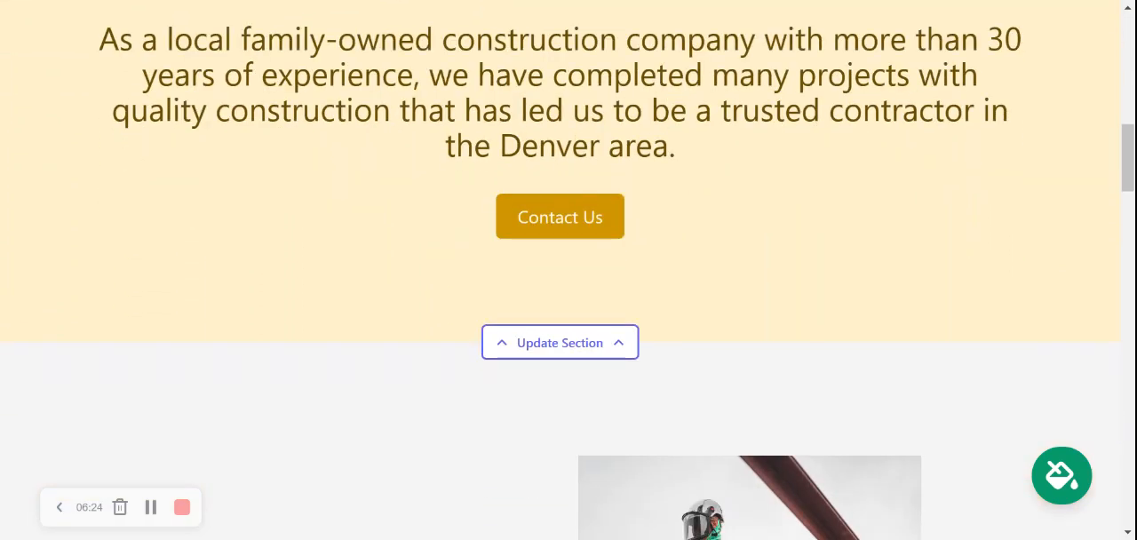
{"action": "scroll", "coordinate": [568, 270], "scroll_direction": "down", "scroll_amount": 4}
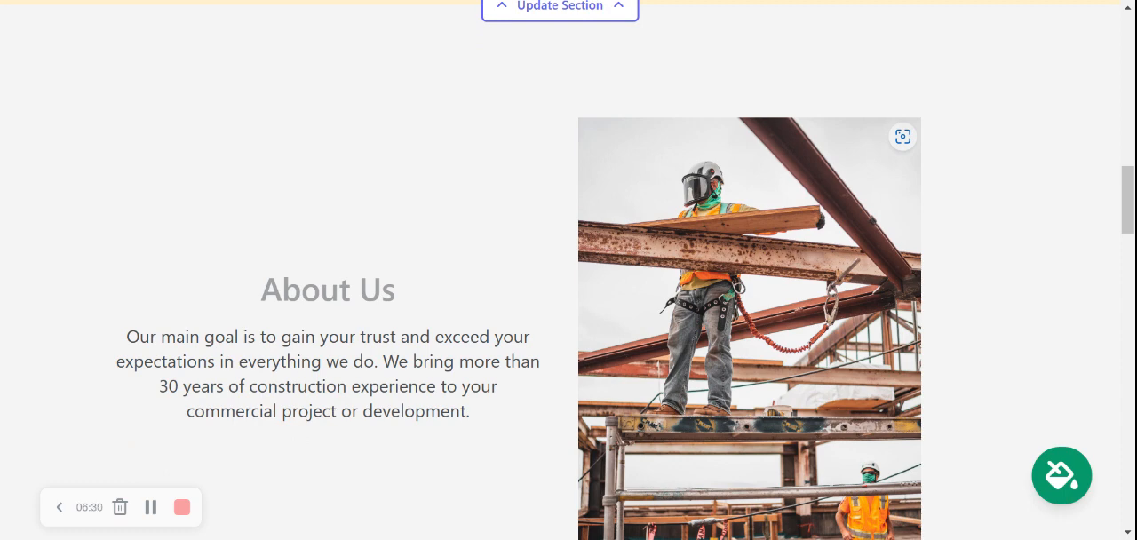
{"action": "scroll", "coordinate": [569, 270], "scroll_direction": "down", "scroll_amount": 2}
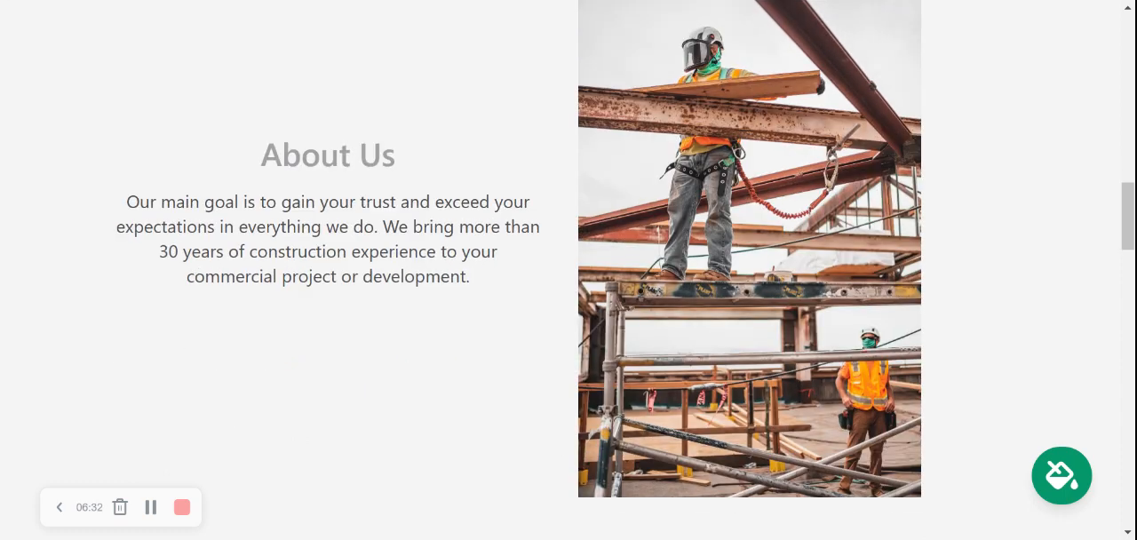
{"action": "left_click_drag", "start_coordinate": [101, 204], "coordinate": [496, 303]}
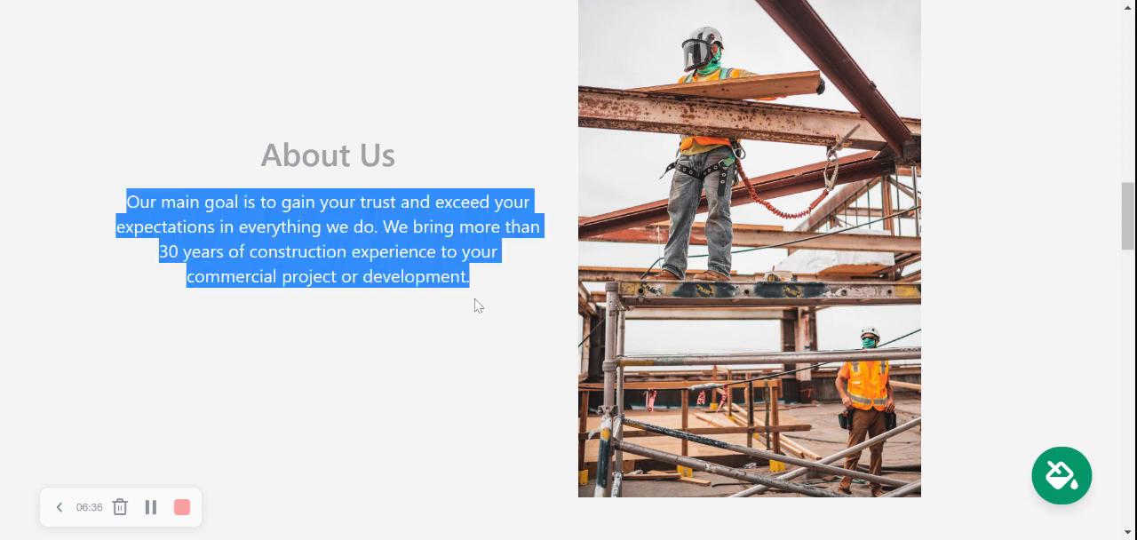
{"action": "left_click", "coordinate": [546, 289]}
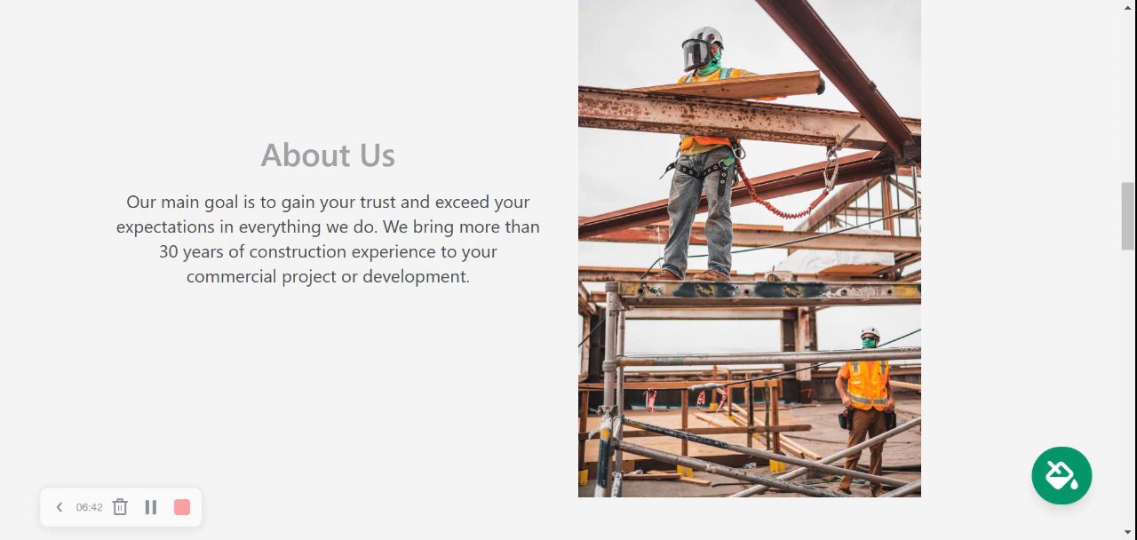
{"action": "left_click_drag", "start_coordinate": [118, 196], "coordinate": [510, 290]}
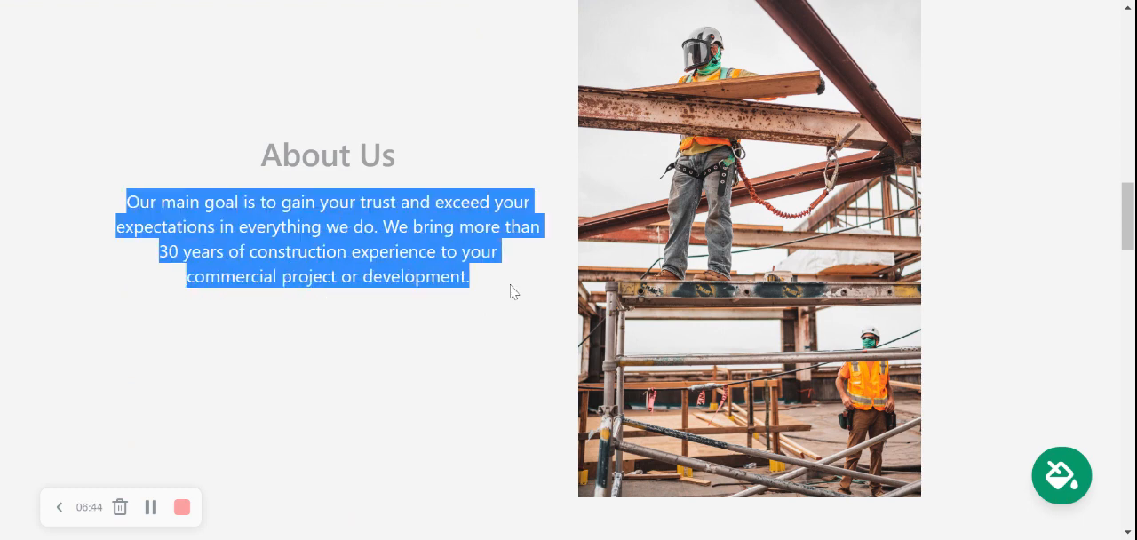
{"action": "left_click", "coordinate": [511, 291]}
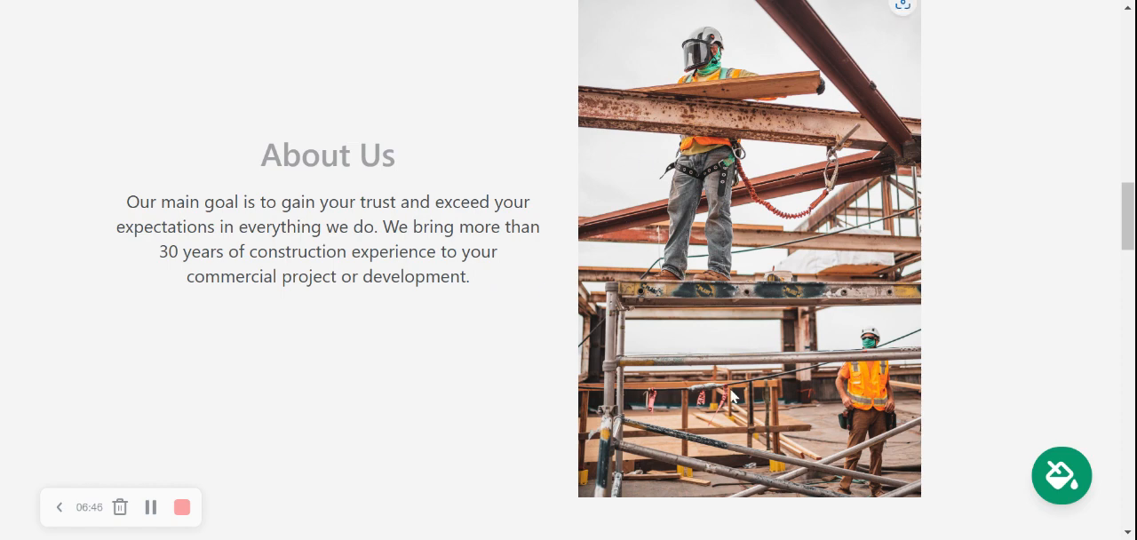
Open the About Us section's editor, view its image options and close it again
{"action": "scroll", "coordinate": [713, 256], "scroll_direction": "down", "scroll_amount": 3}
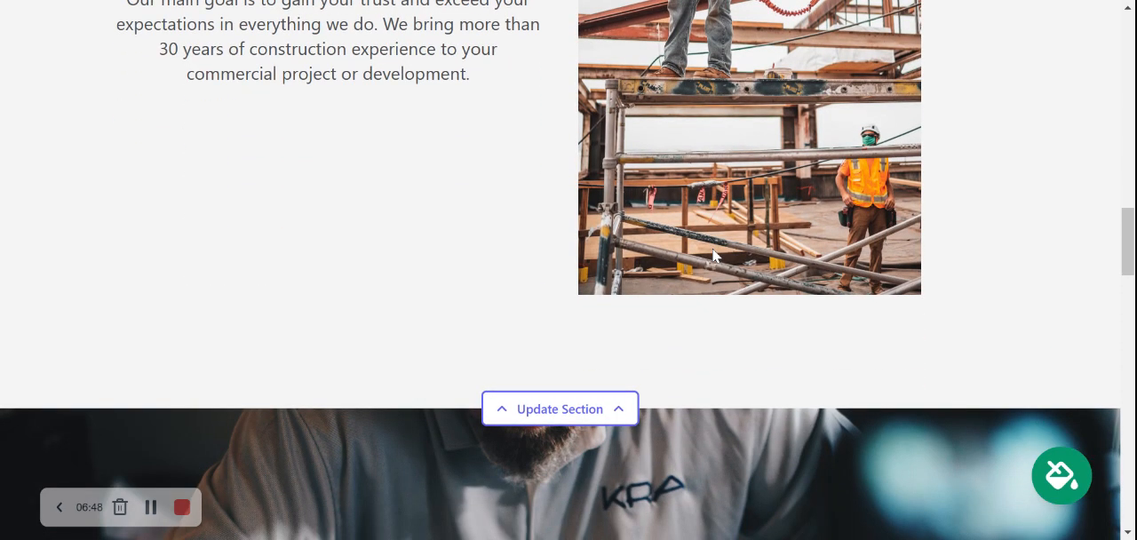
{"action": "scroll", "coordinate": [692, 227], "scroll_direction": "down", "scroll_amount": 3}
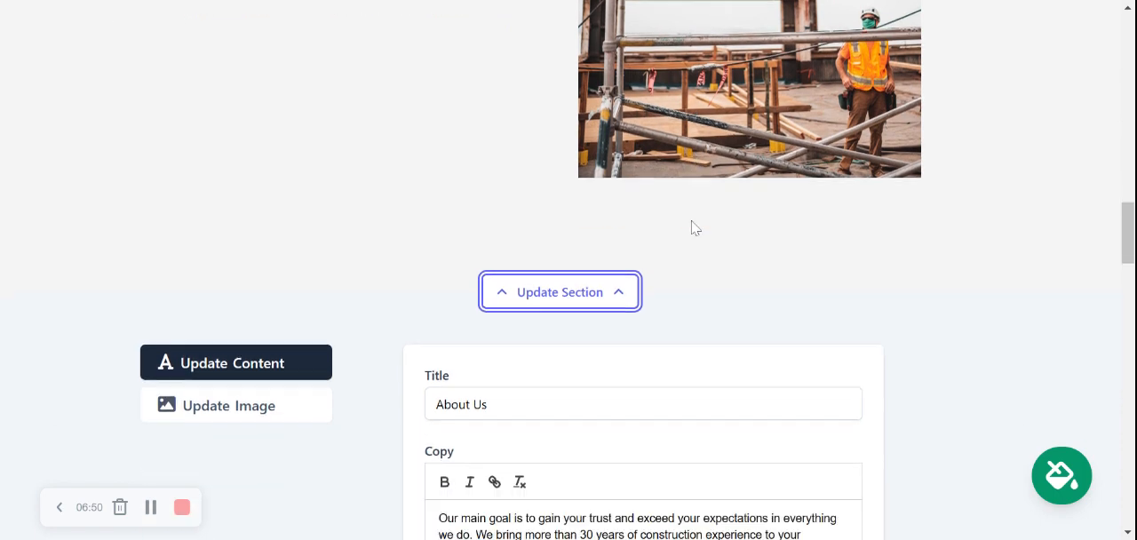
{"action": "left_click", "coordinate": [271, 405]}
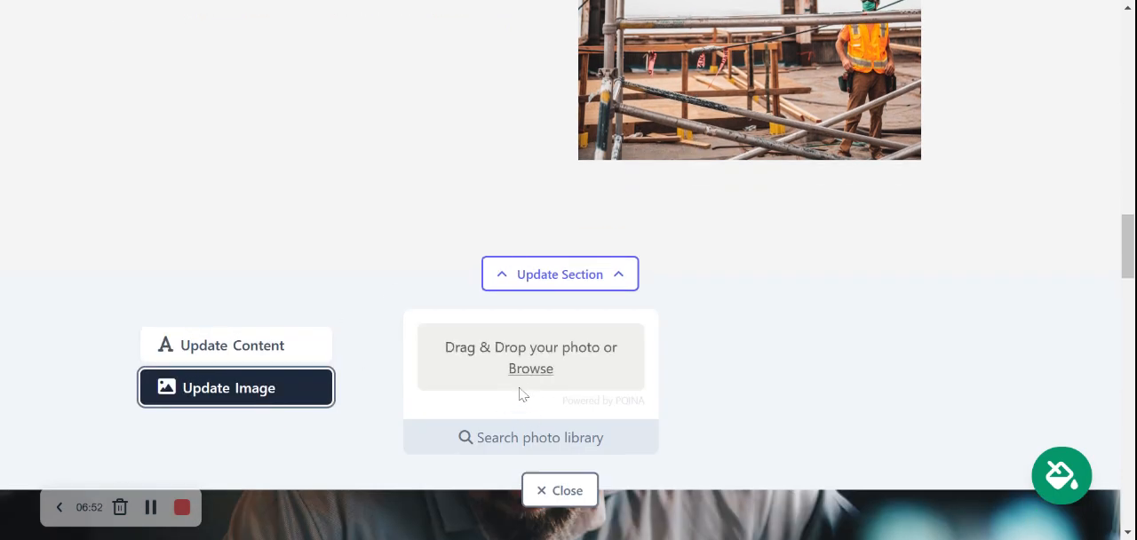
{"action": "left_click", "coordinate": [553, 489]}
Examine the remaining page sections, including the blueprint image, the Services We Offer text and the Get In Touch contact form
{"action": "scroll", "coordinate": [775, 246], "scroll_direction": "down", "scroll_amount": 3}
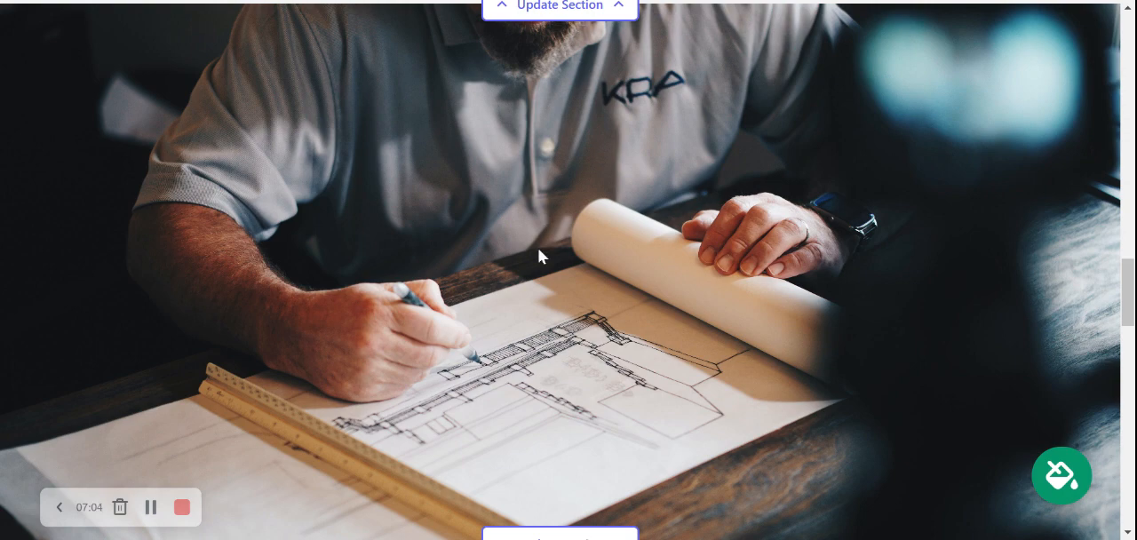
{"action": "scroll", "coordinate": [570, 367], "scroll_direction": "down", "scroll_amount": 3}
{"action": "scroll", "coordinate": [572, 372], "scroll_direction": "down", "scroll_amount": 5}
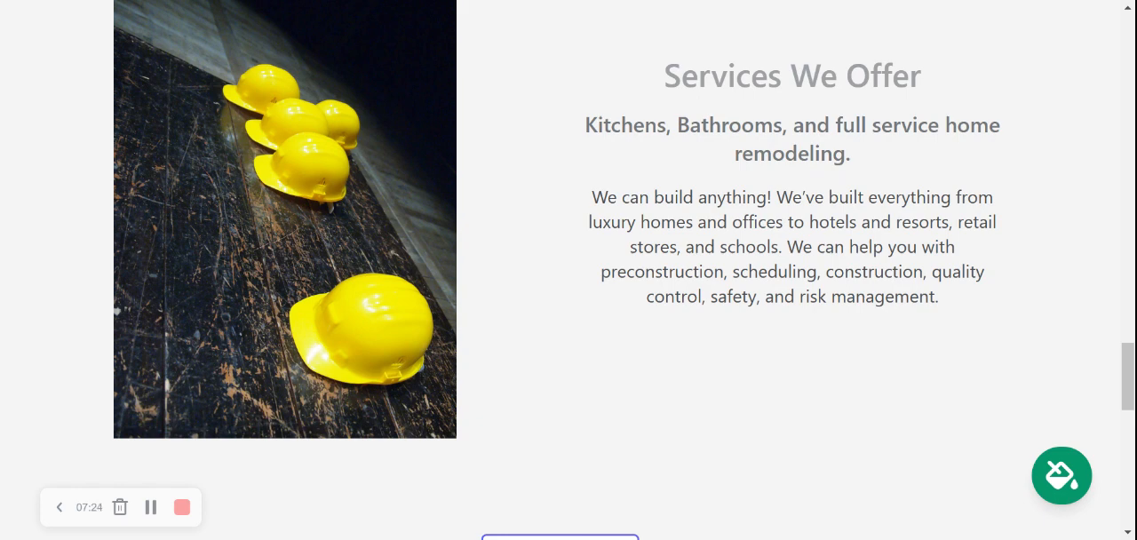
{"action": "left_click_drag", "start_coordinate": [977, 311], "coordinate": [652, 74]}
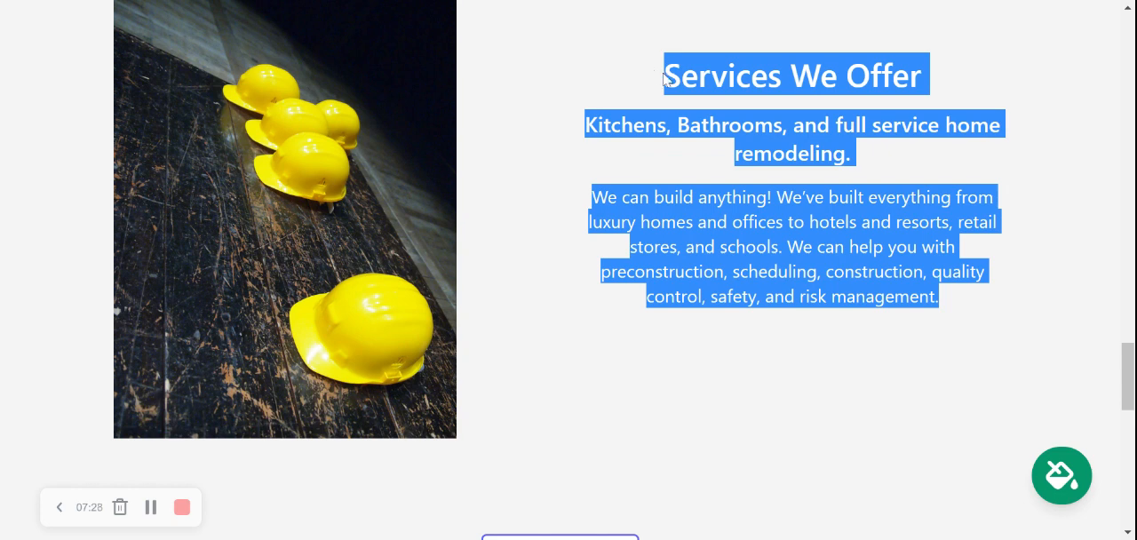
{"action": "left_click", "coordinate": [664, 73]}
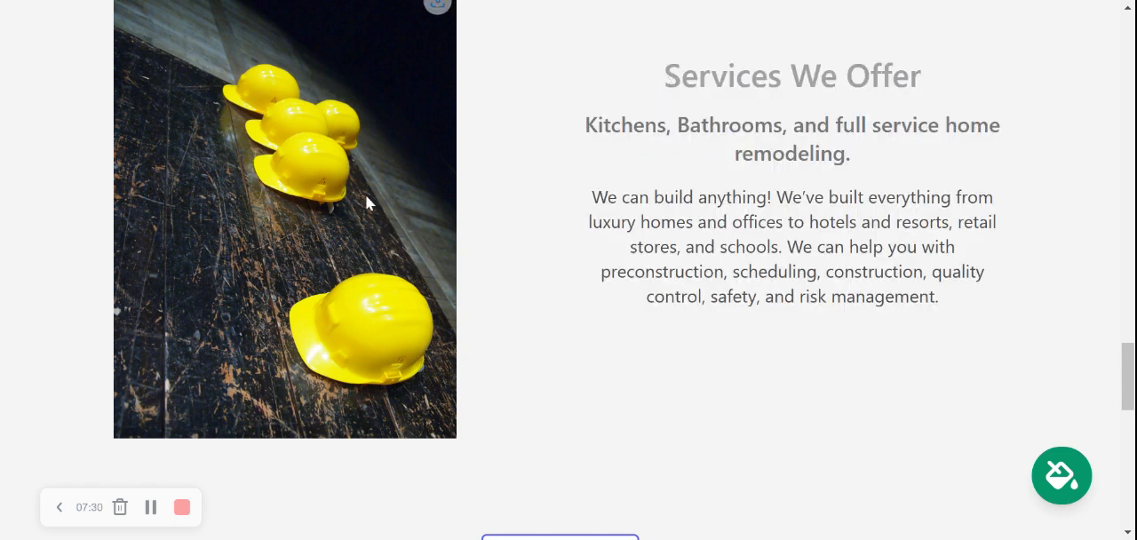
{"action": "scroll", "coordinate": [385, 134], "scroll_direction": "down", "scroll_amount": 2}
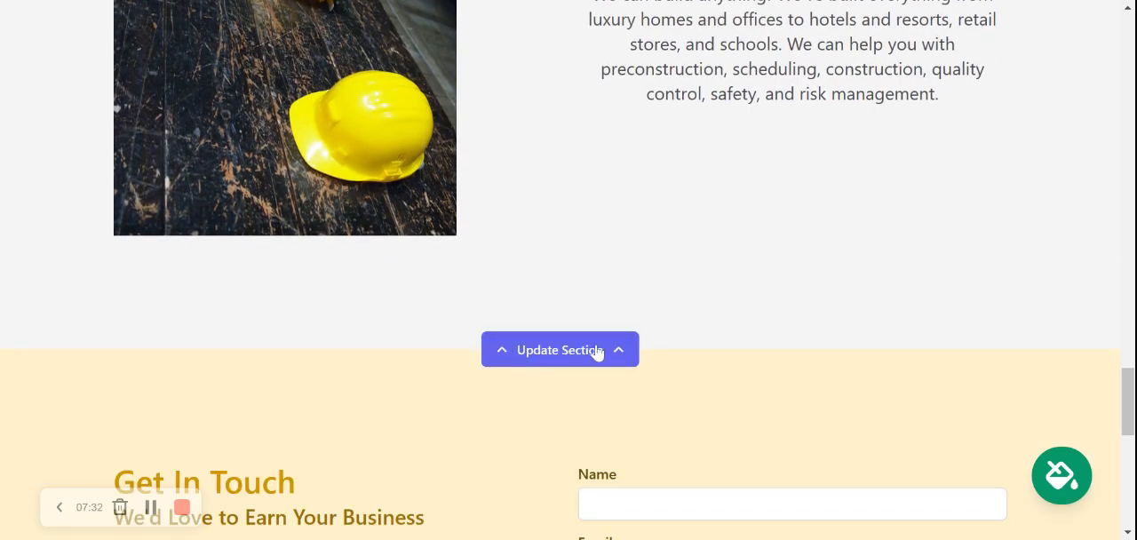
{"action": "scroll", "coordinate": [745, 228], "scroll_direction": "down", "scroll_amount": 2}
{"action": "scroll", "coordinate": [743, 225], "scroll_direction": "down", "scroll_amount": 4}
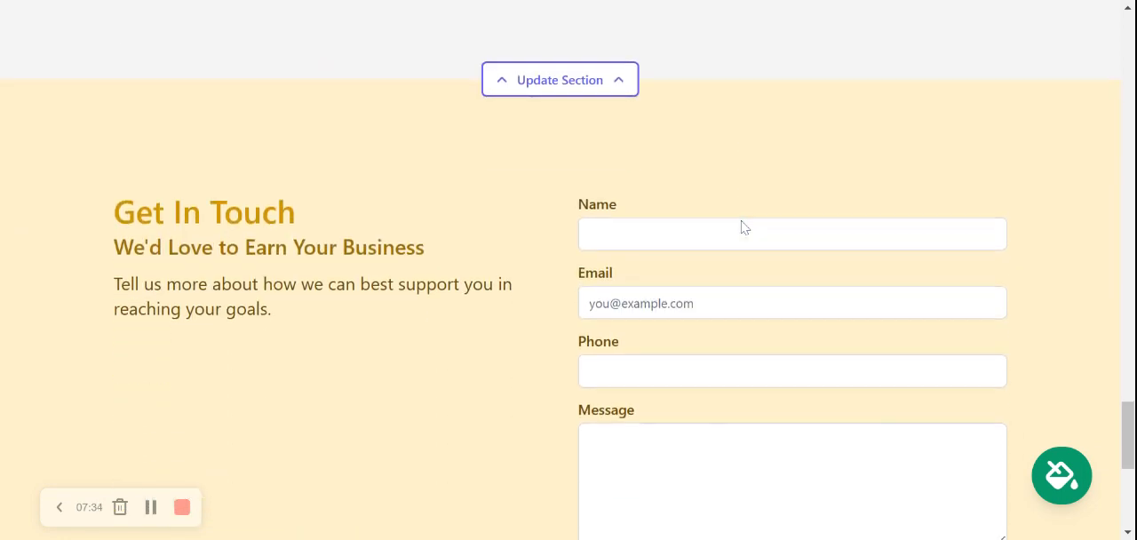
{"action": "scroll", "coordinate": [742, 225], "scroll_direction": "up", "scroll_amount": 1}
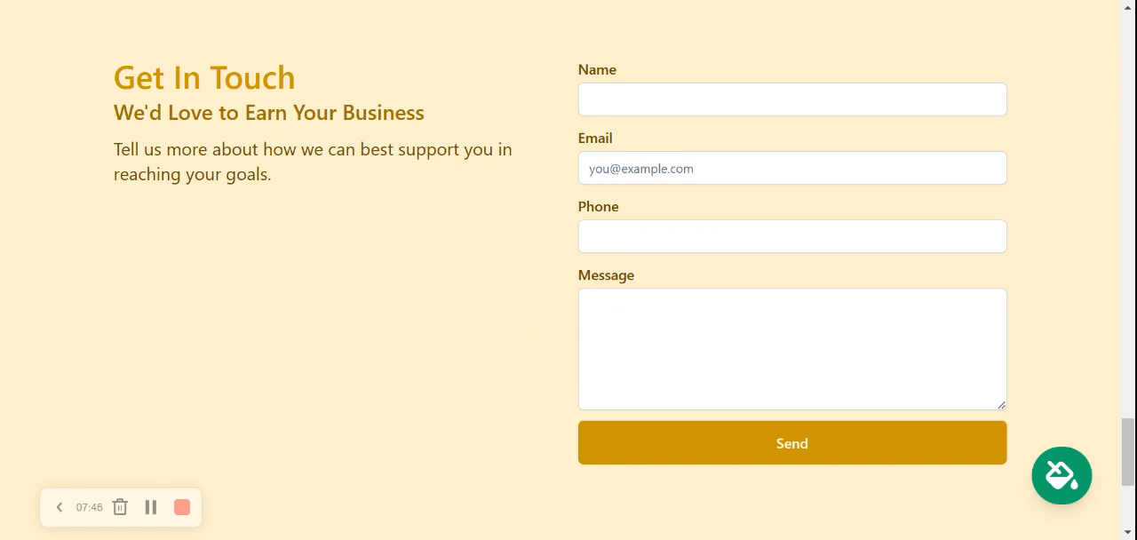
Examine the footer and review all page sections from the contact form back up to the header
{"action": "scroll", "coordinate": [536, 485], "scroll_direction": "down", "scroll_amount": 3}
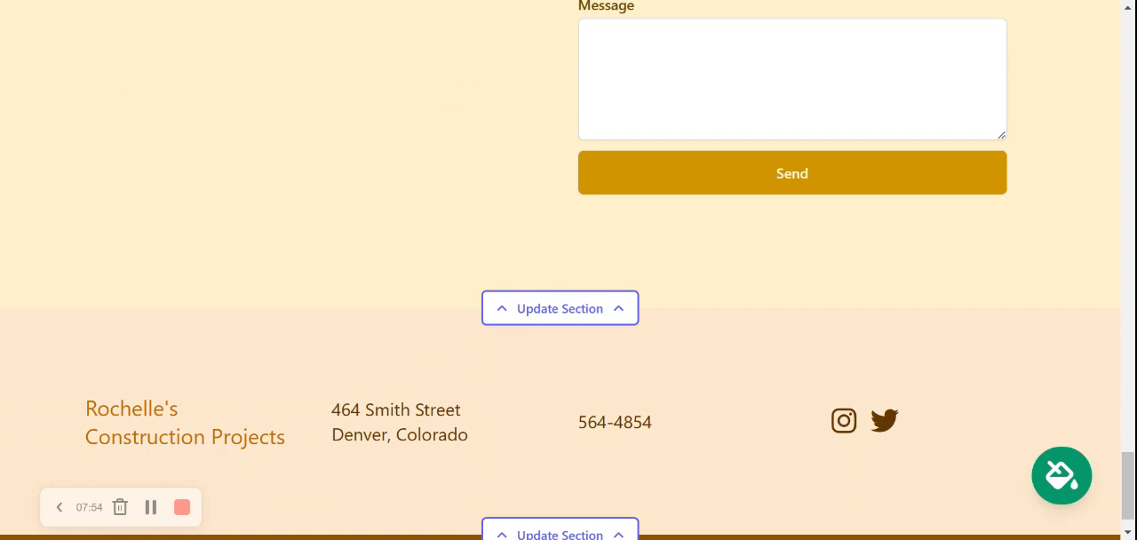
{"action": "scroll", "coordinate": [568, 271], "scroll_direction": "up", "scroll_amount": 5}
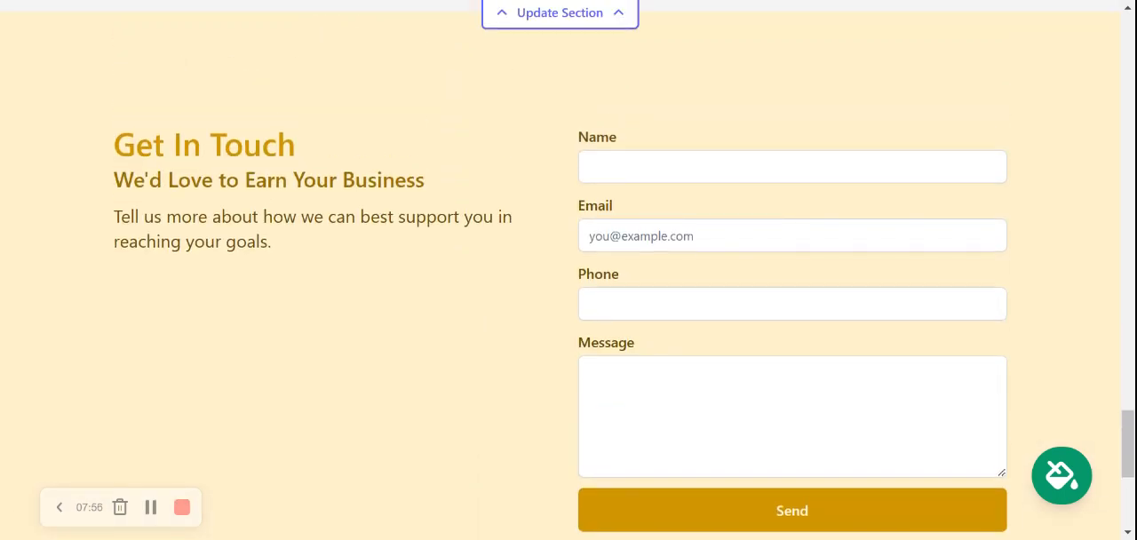
{"action": "scroll", "coordinate": [568, 270], "scroll_direction": "up", "scroll_amount": 8}
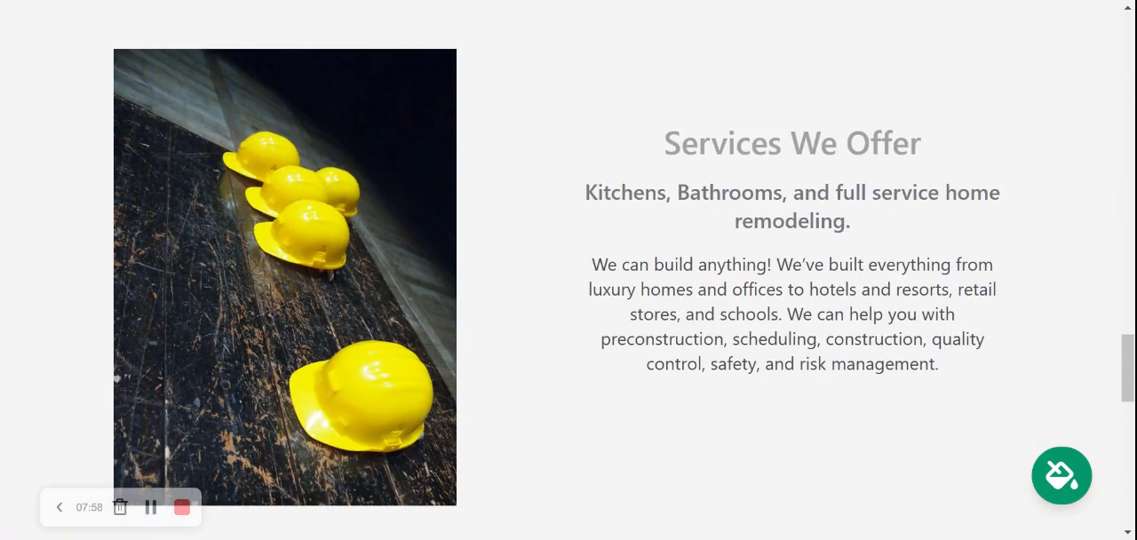
{"action": "scroll", "coordinate": [569, 270], "scroll_direction": "up", "scroll_amount": 10}
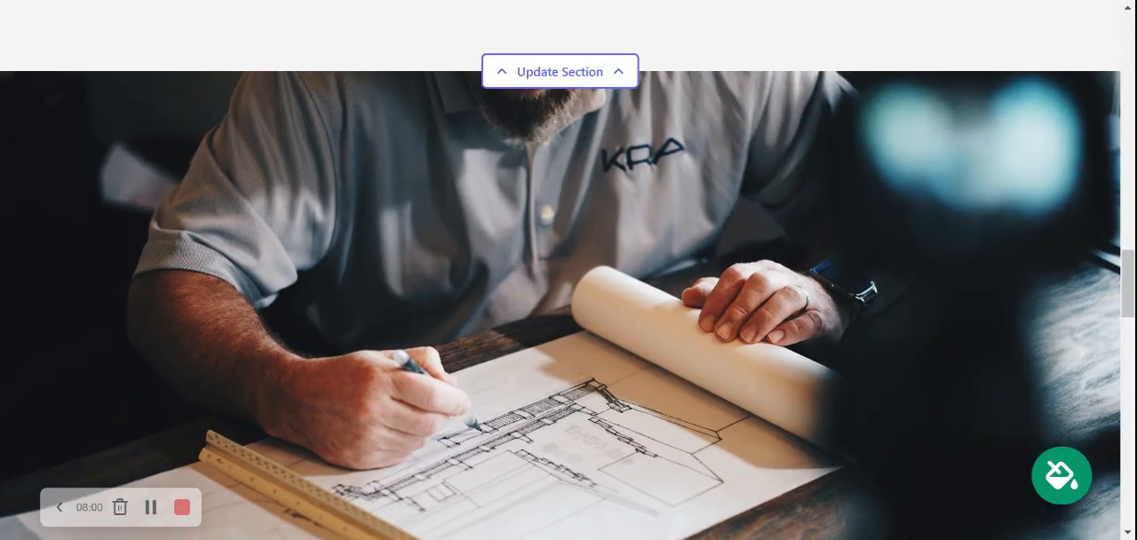
{"action": "scroll", "coordinate": [568, 270], "scroll_direction": "up", "scroll_amount": 2}
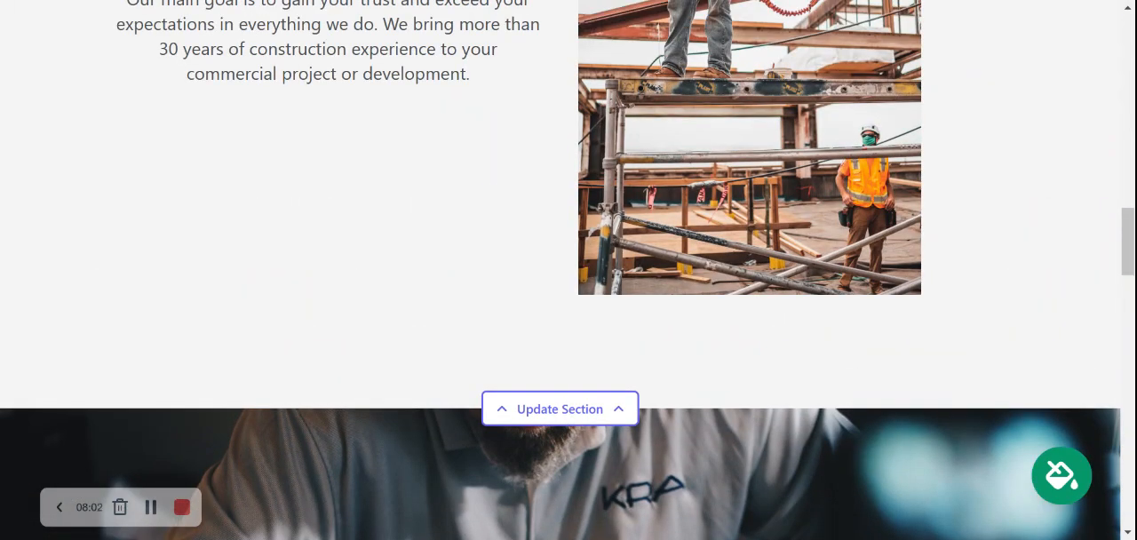
{"action": "scroll", "coordinate": [568, 270], "scroll_direction": "up", "scroll_amount": 3}
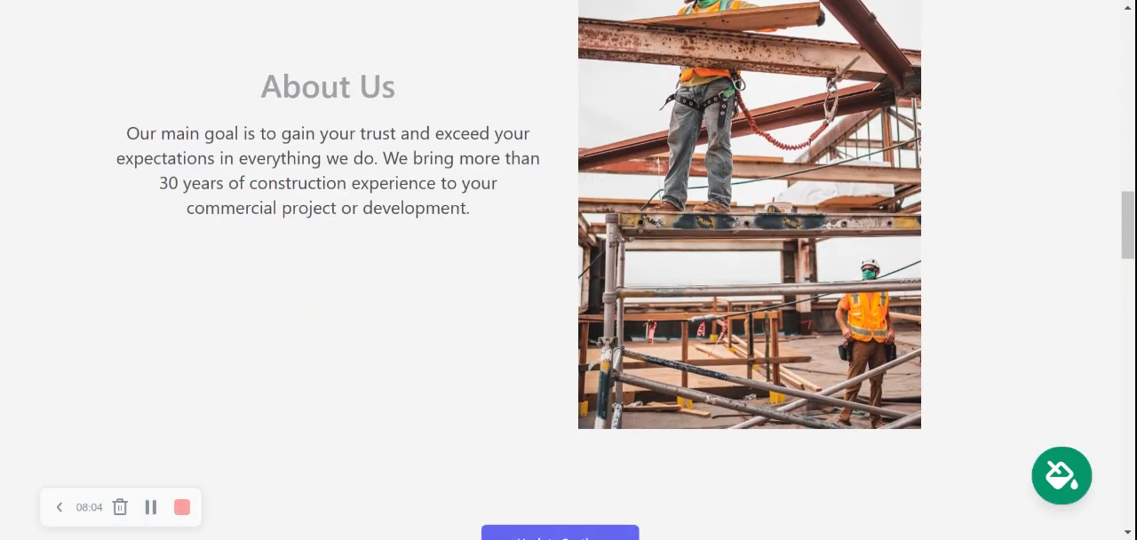
{"action": "scroll", "coordinate": [568, 270], "scroll_direction": "up", "scroll_amount": 6}
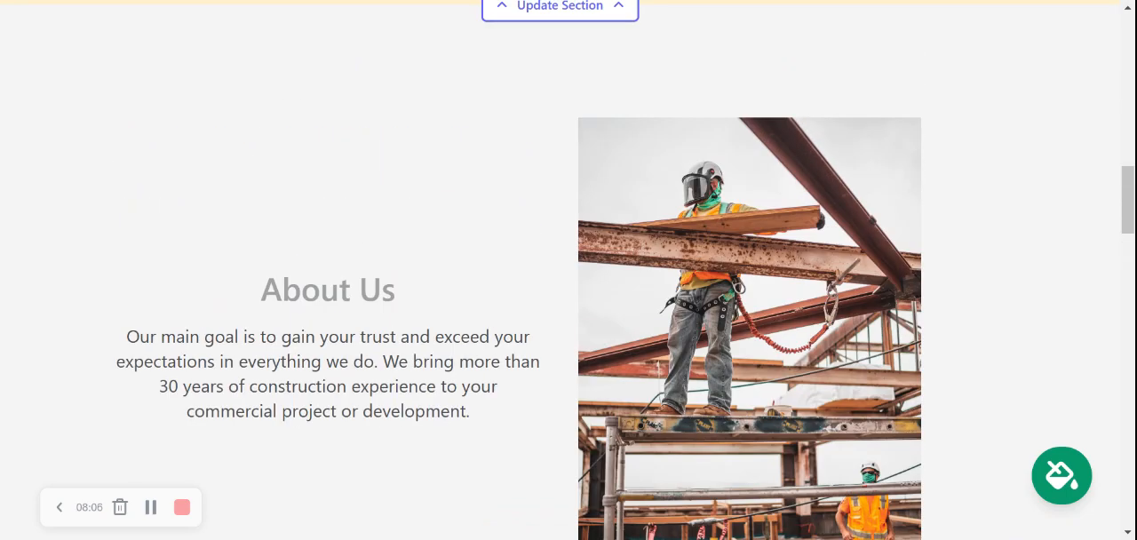
{"action": "scroll", "coordinate": [568, 270], "scroll_direction": "up", "scroll_amount": 8}
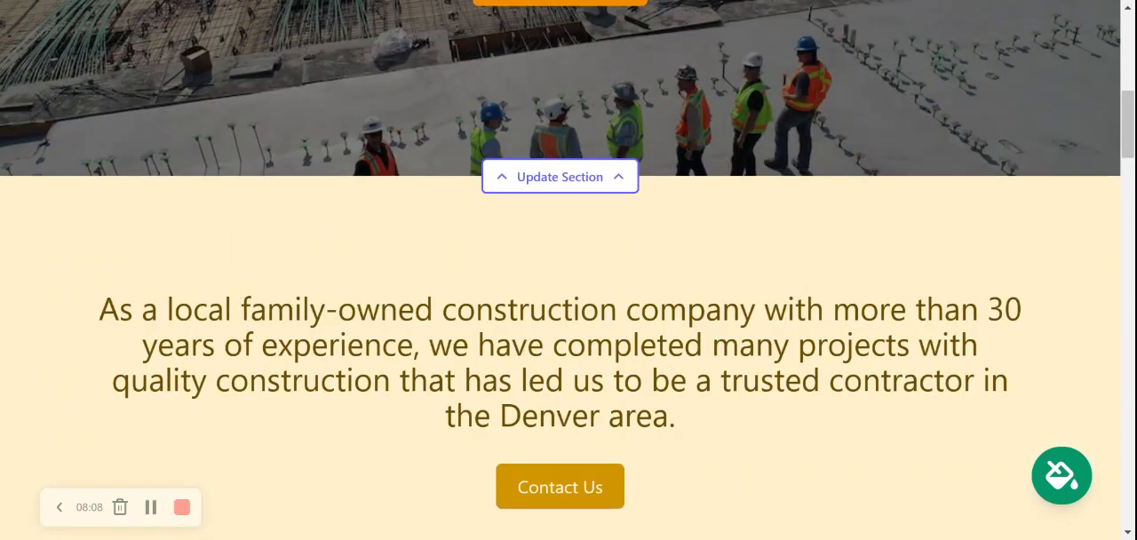
{"action": "scroll", "coordinate": [569, 270], "scroll_direction": "up", "scroll_amount": 3}
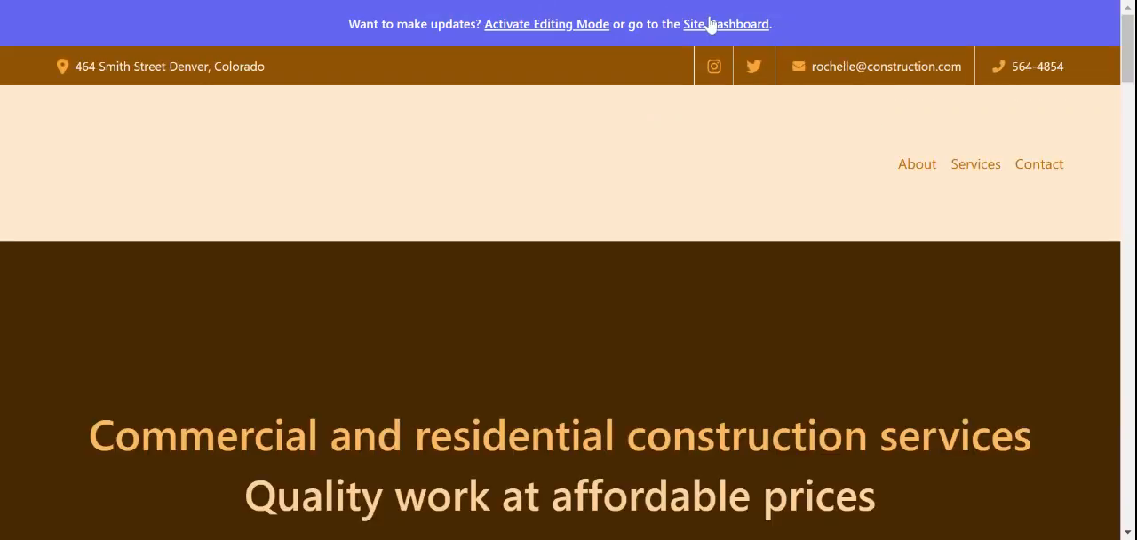
Return to the construction site's dashboard and review its website, custom domain, leads, location, hours and social link cards
{"action": "left_click", "coordinate": [709, 21]}
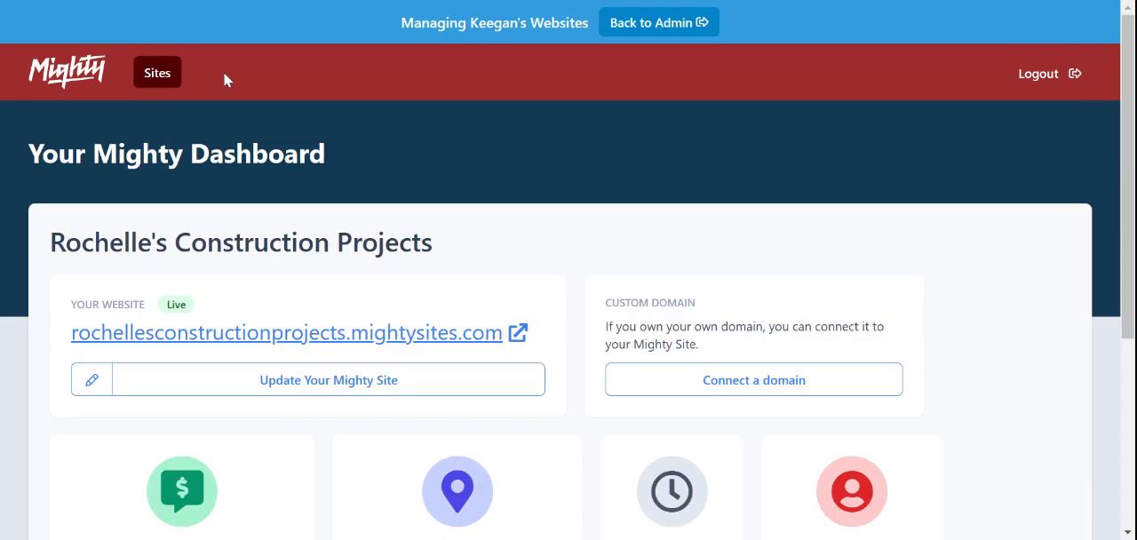
{"action": "scroll", "coordinate": [225, 80], "scroll_direction": "down", "scroll_amount": 3}
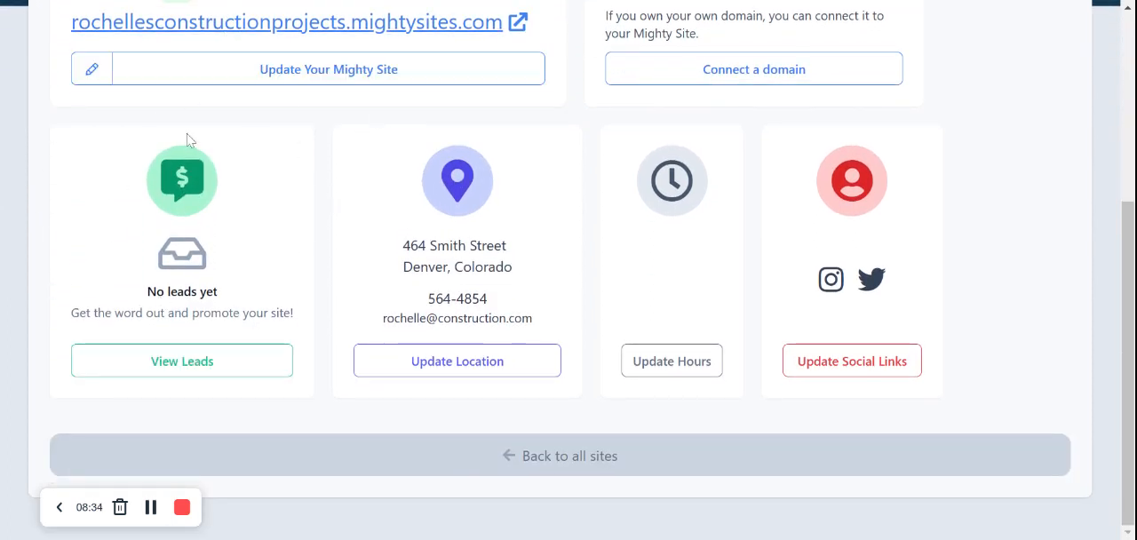
{"action": "scroll", "coordinate": [256, 182], "scroll_direction": "up", "scroll_amount": 3}
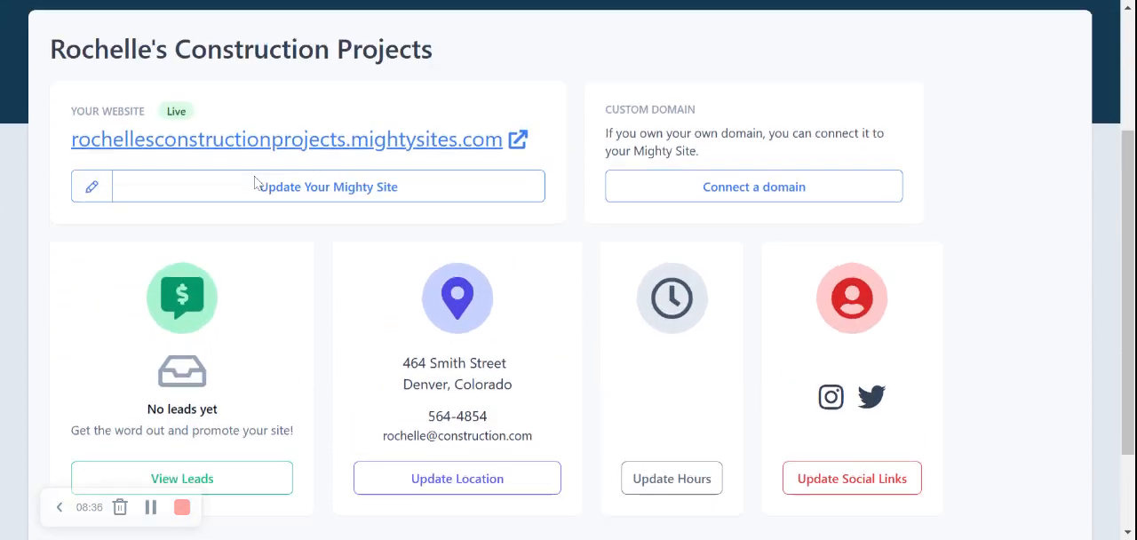